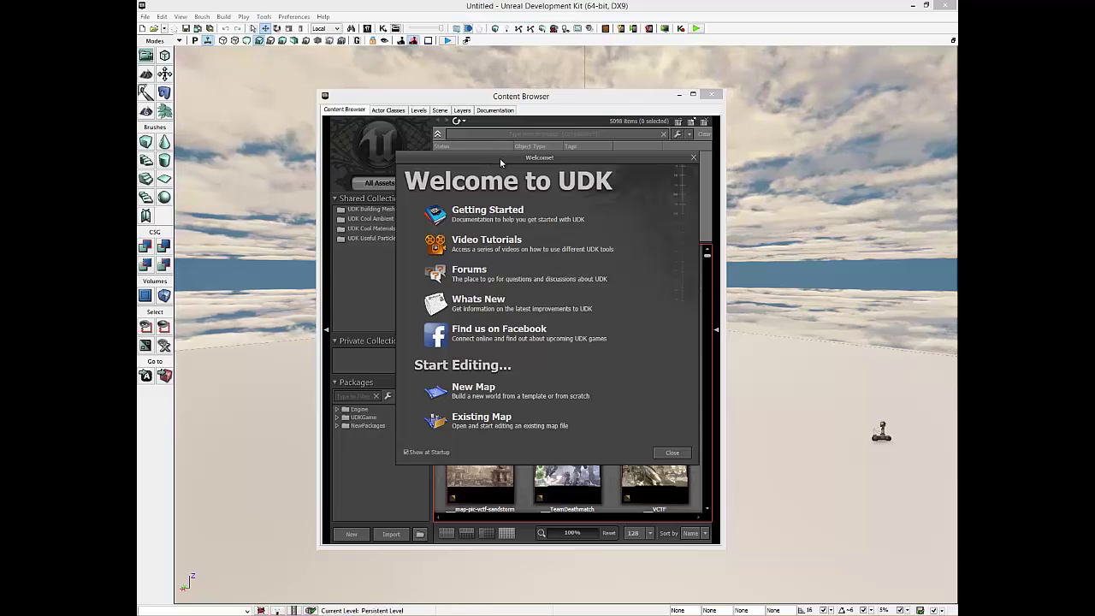
Dismiss the Welcome screen and close the Content Browser to reveal the untitled map
drag(499, 157, 487, 126)
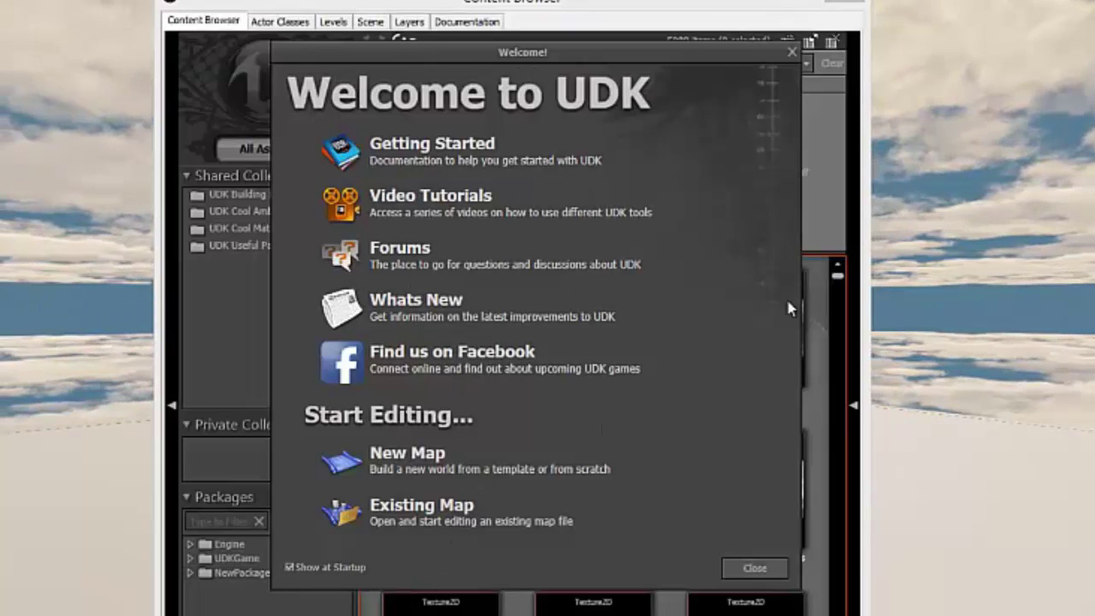
click(289, 566)
click(319, 567)
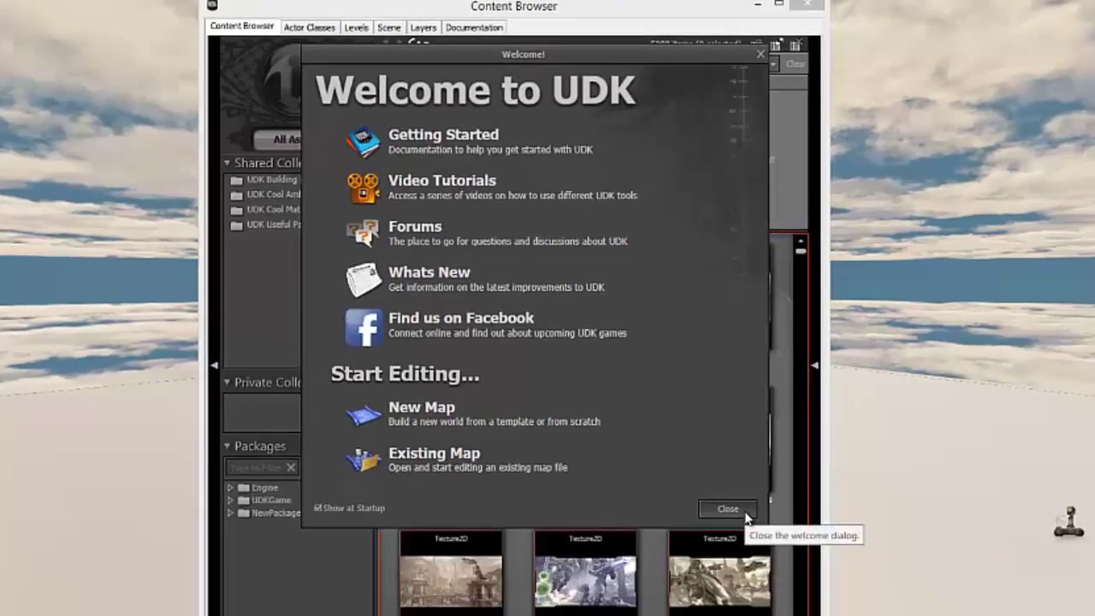
click(772, 570)
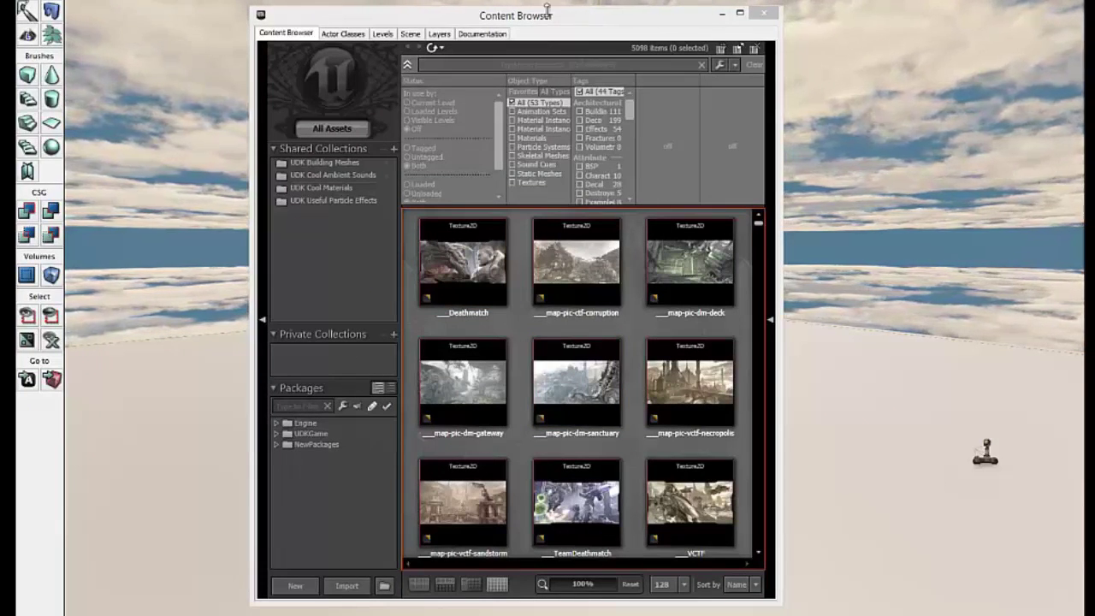
drag(548, 14, 570, 8)
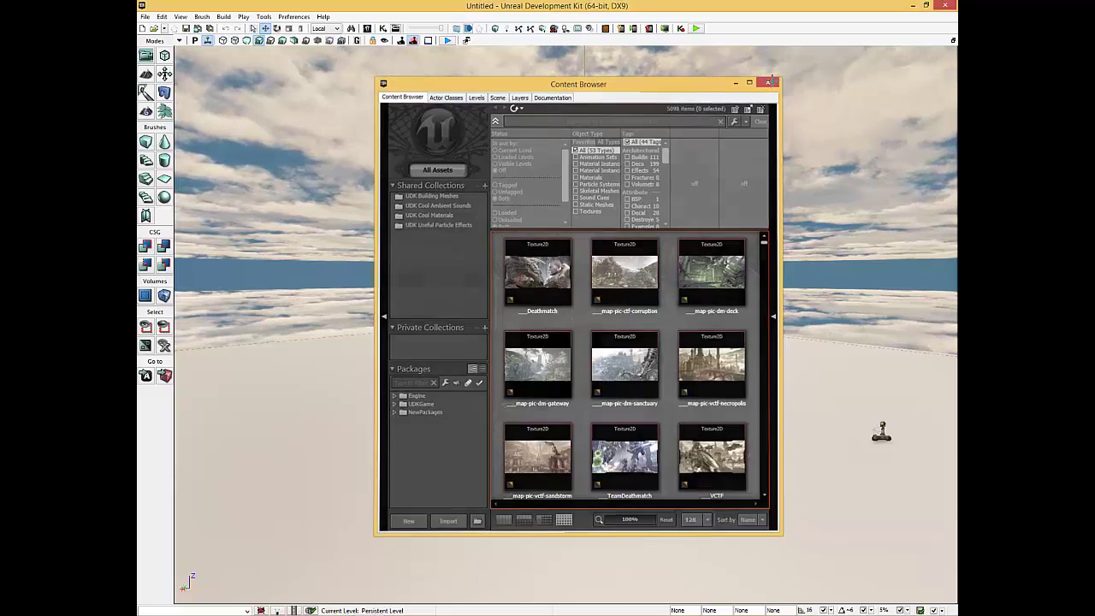
click(771, 82)
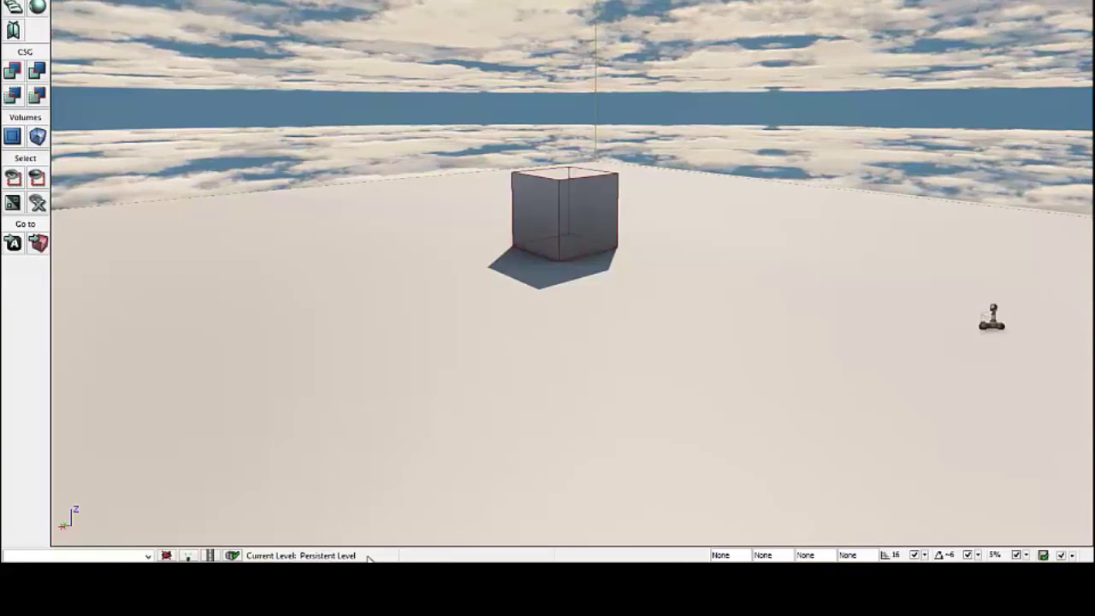
mouse_move(368, 560)
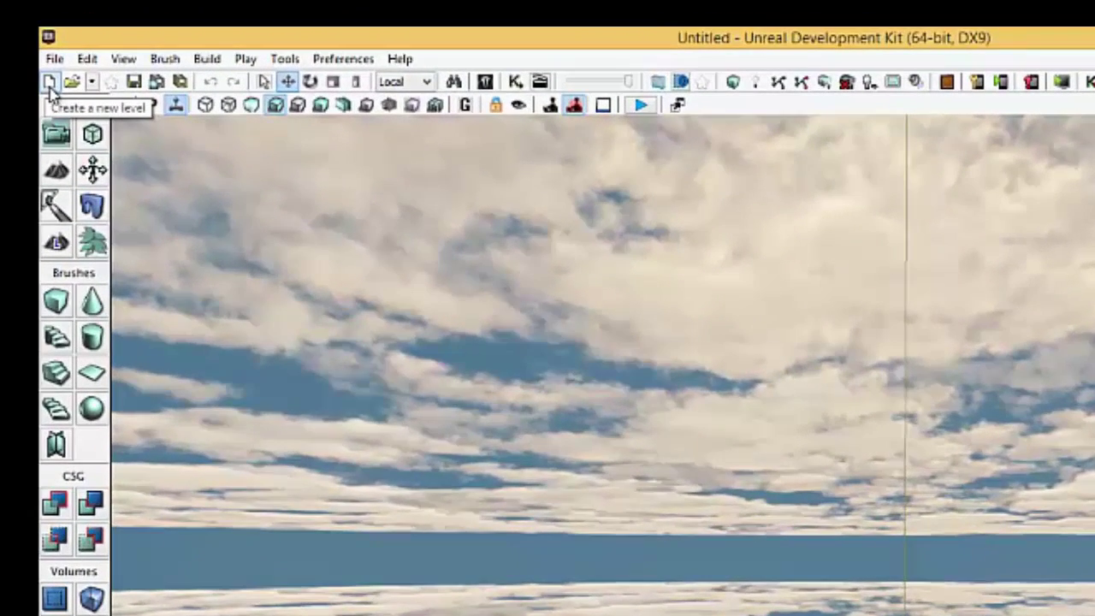
click(142, 30)
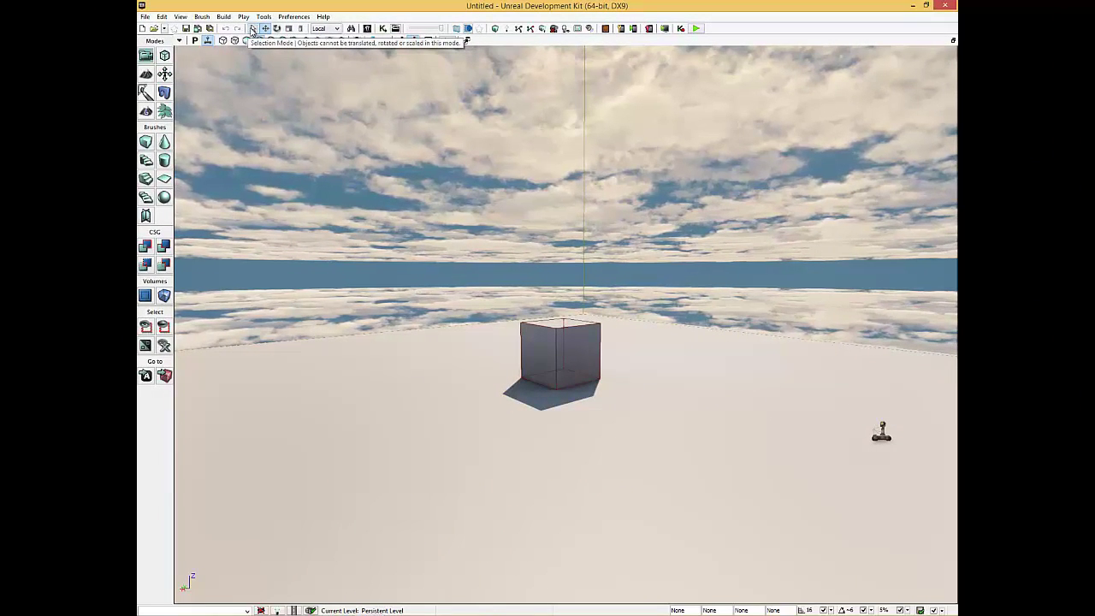
Turn on Selection Mode and practise selecting and deselecting the cube, leaving it selected
click(253, 30)
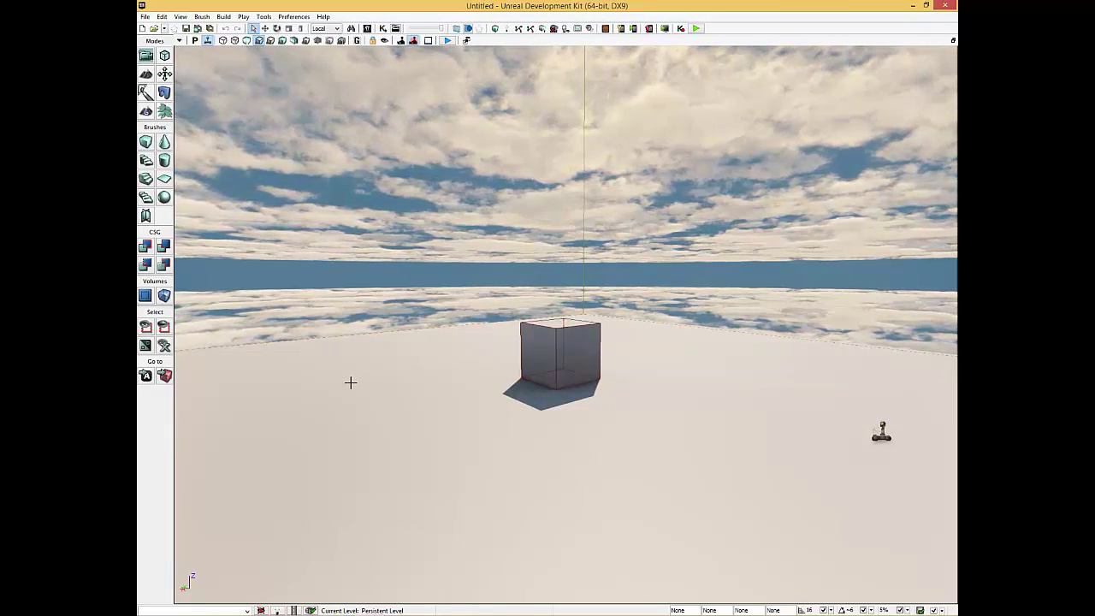
drag(551, 353, 537, 349)
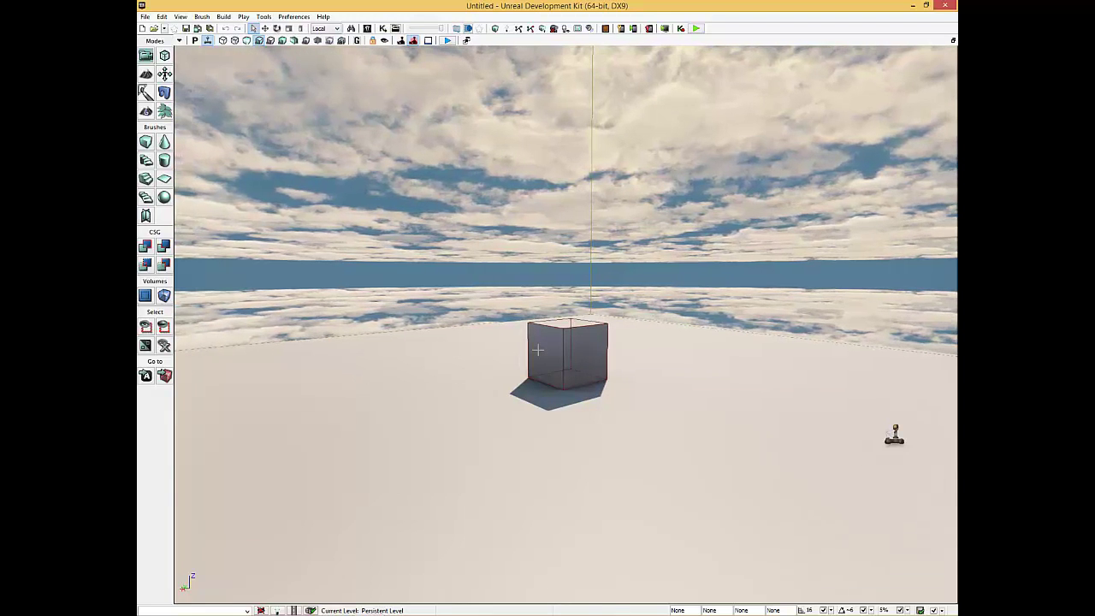
click(537, 349)
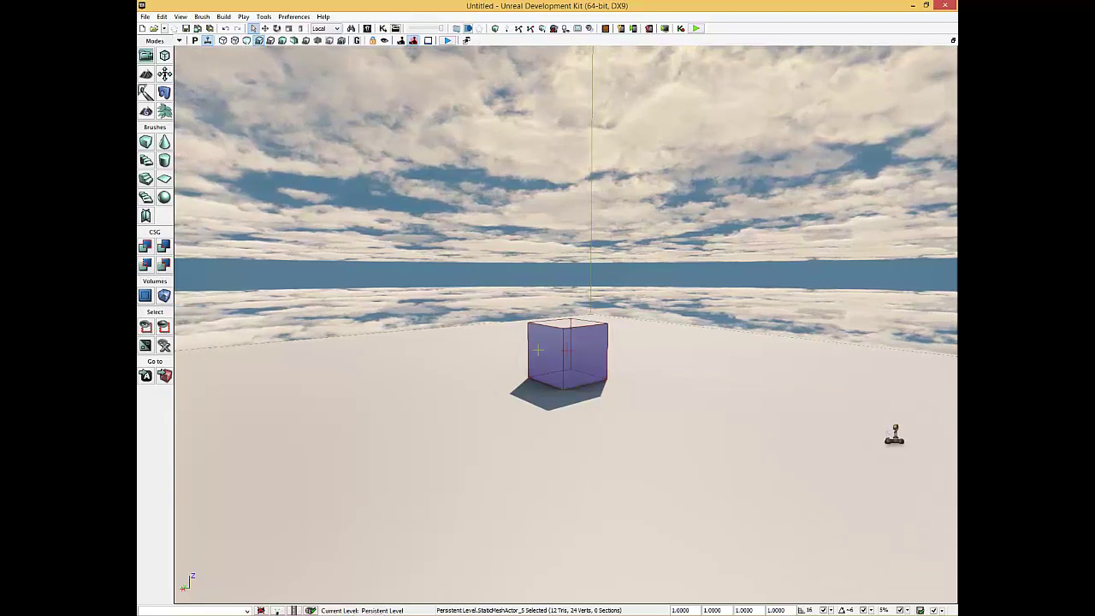
click(488, 484)
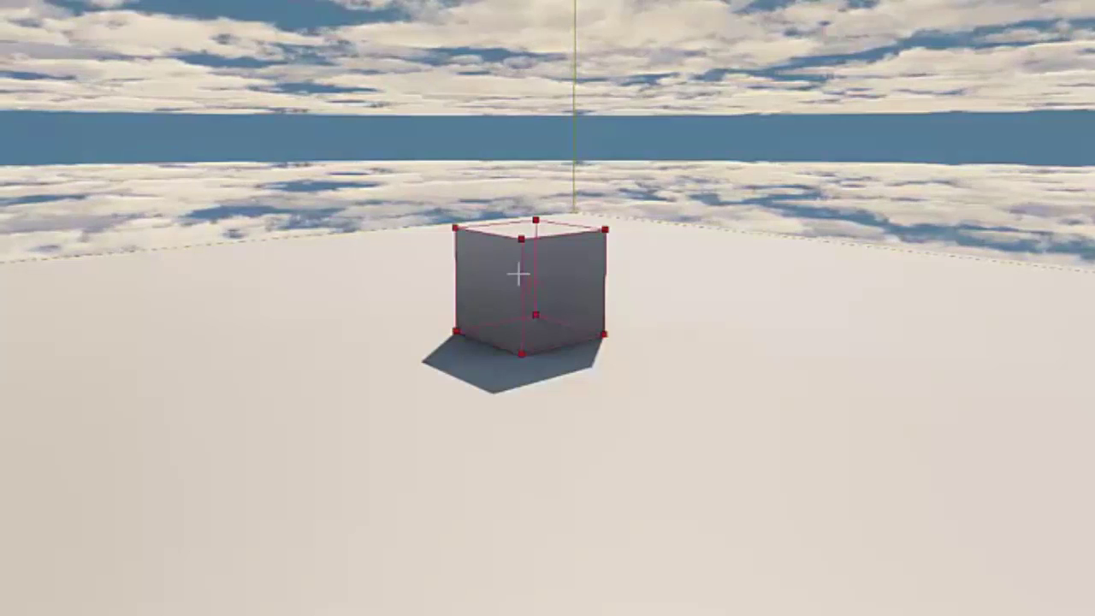
click(488, 278)
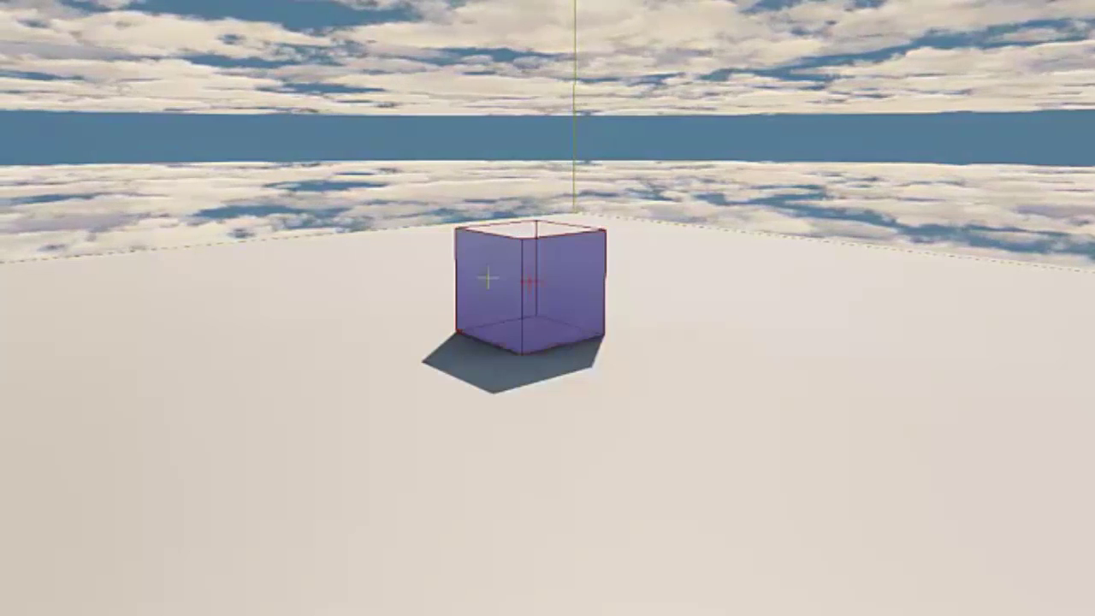
click(520, 306)
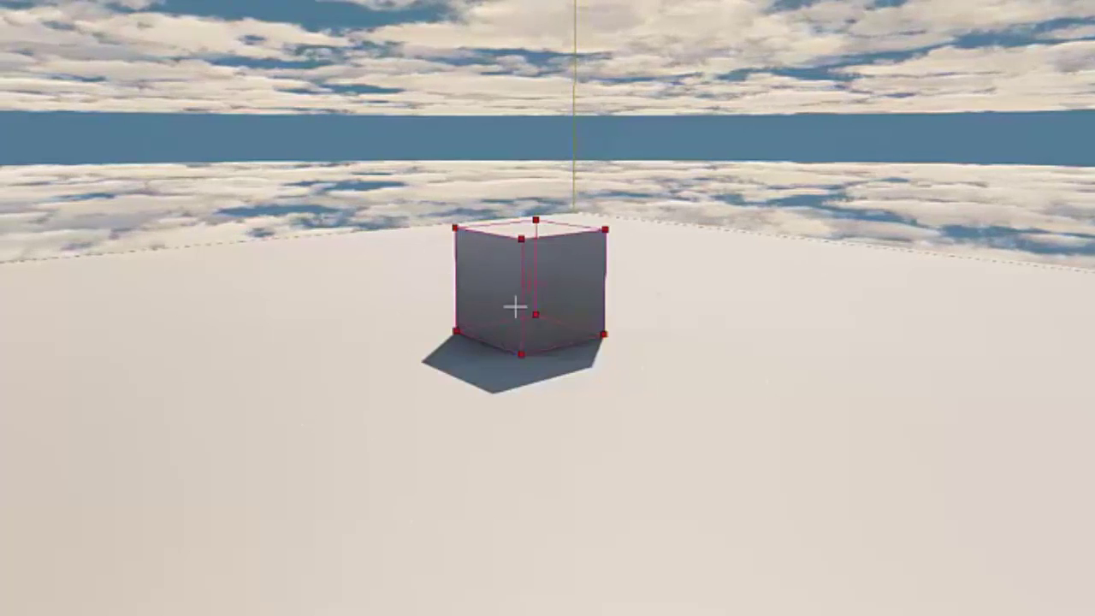
click(489, 268)
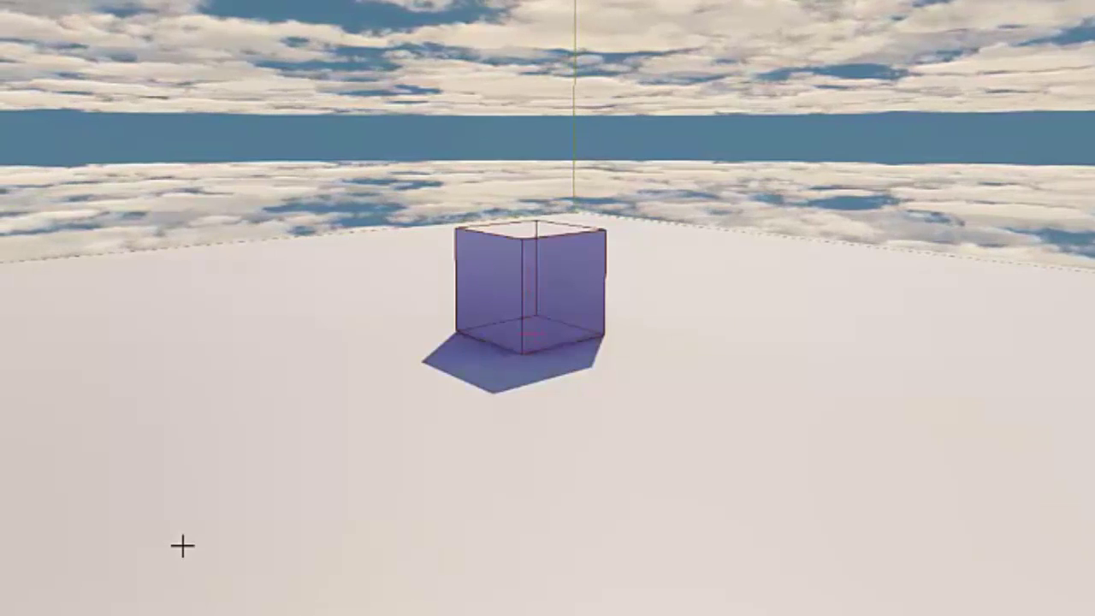
Snap the cube's pivot point down to its base with Shift+C
click(296, 360)
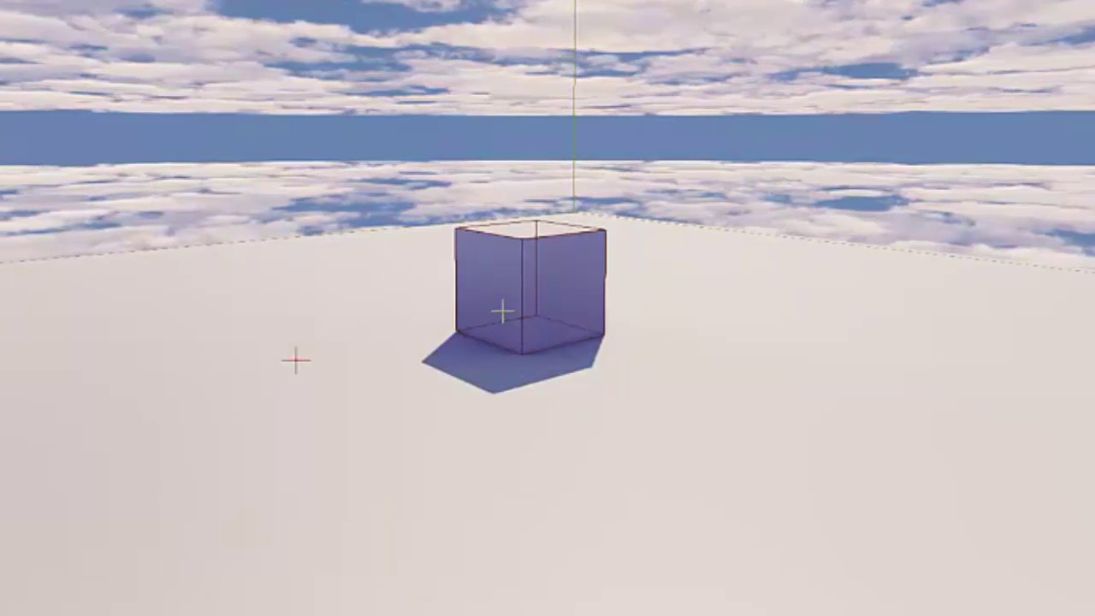
key(shift+c)
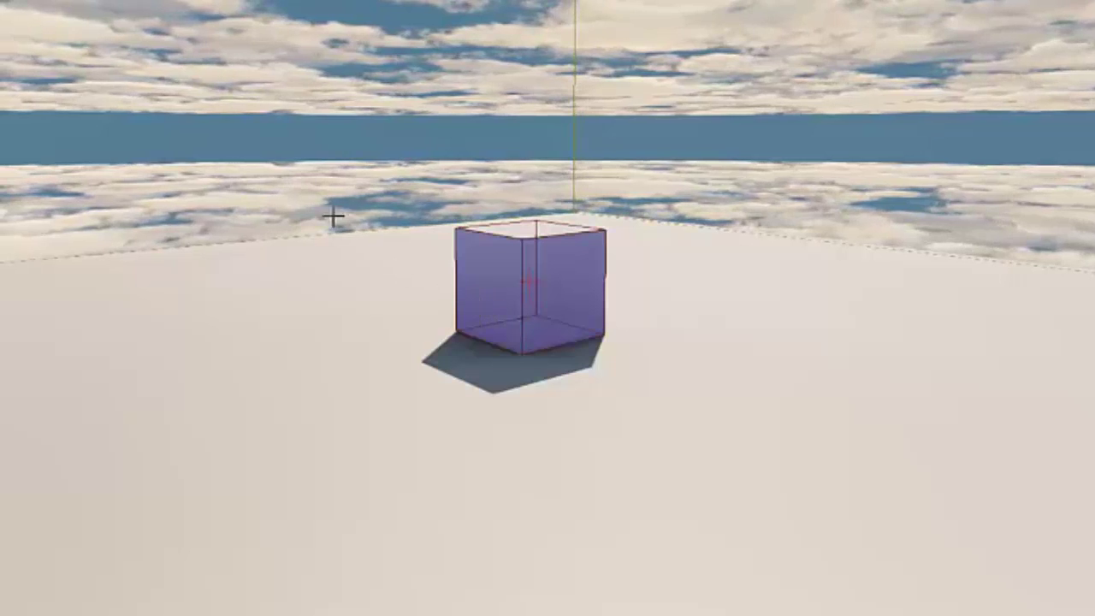
key(shift+c)
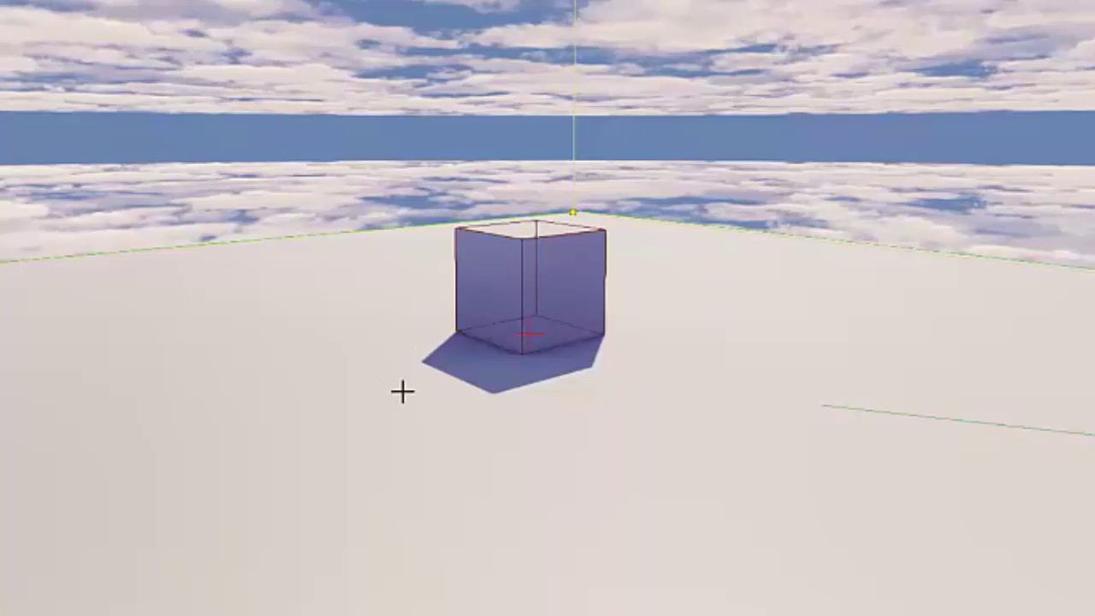
Select the cube with a marquee selection box and switch to Translate mode
click(470, 294)
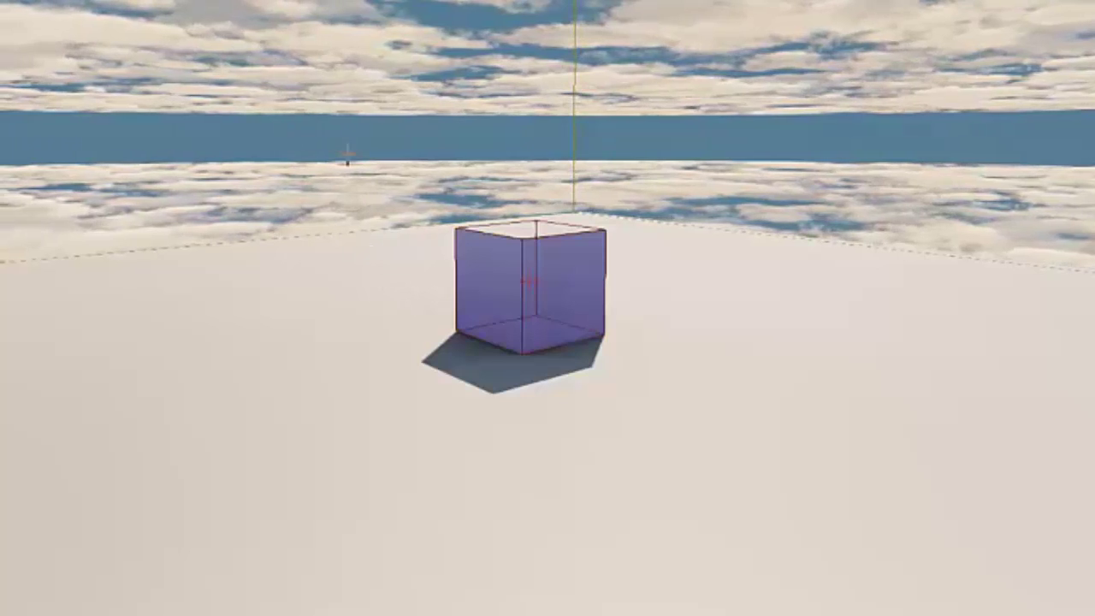
mouse_move(281, 100)
mouse_down()
mouse_move(624, 389)
mouse_move(691, 480)
mouse_up()
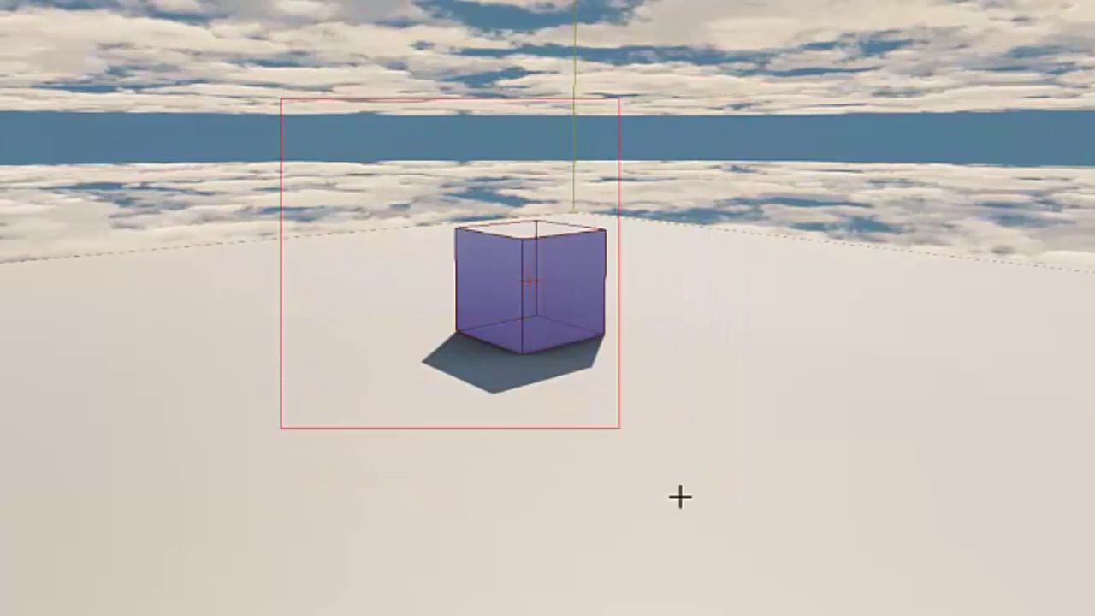
drag(691, 480, 753, 545)
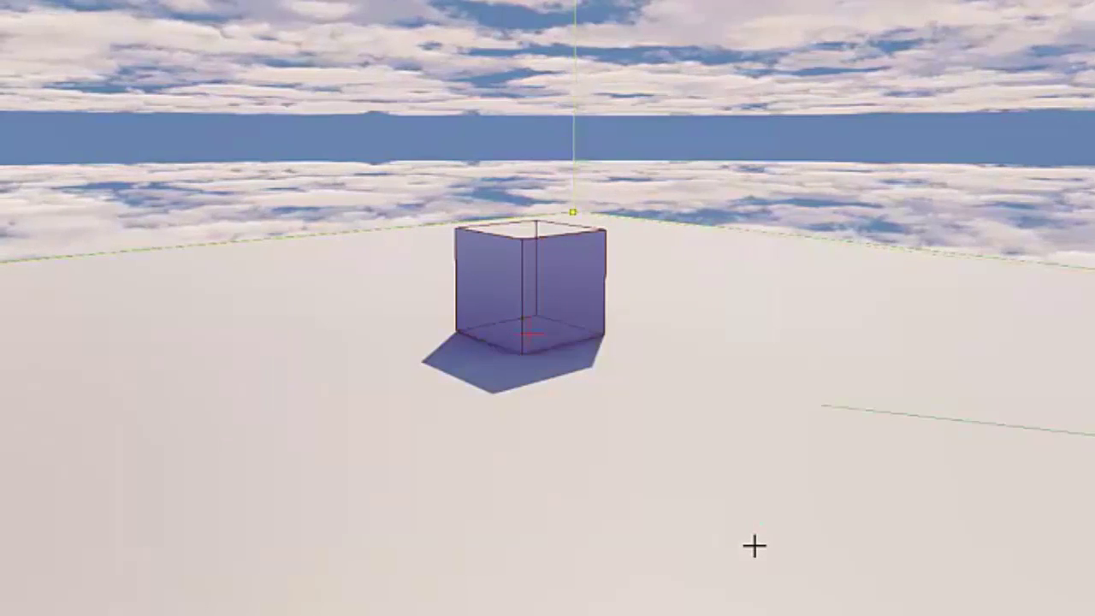
click(381, 362)
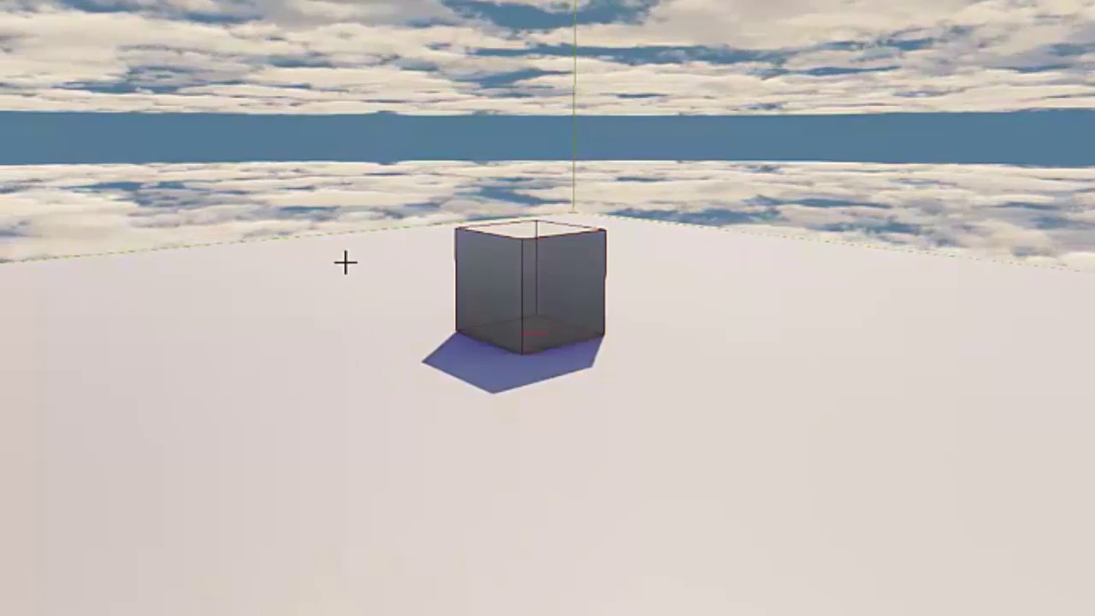
drag(344, 262, 697, 538)
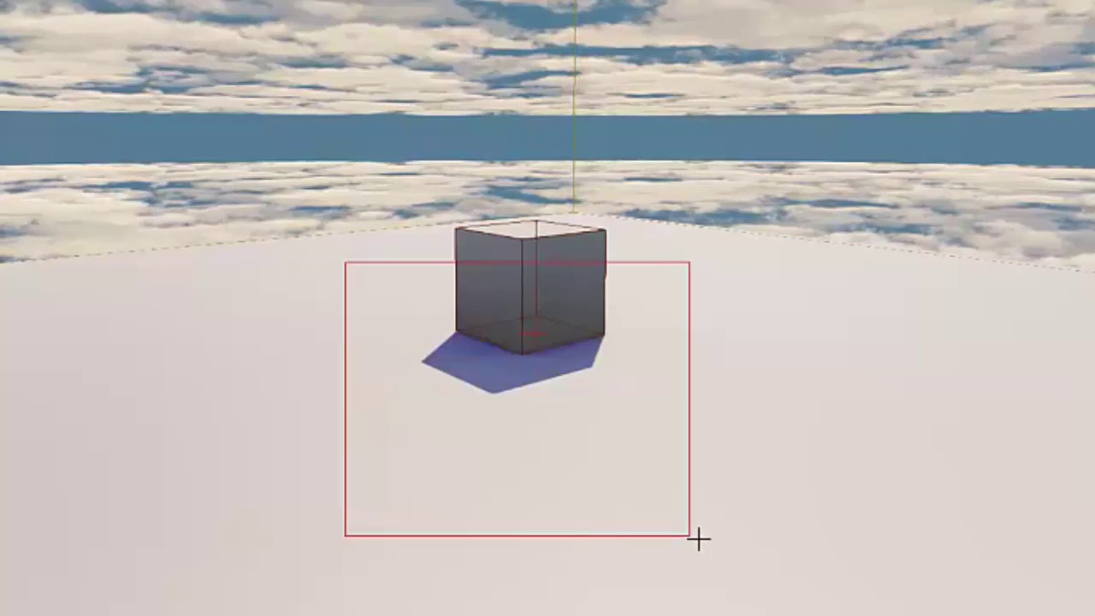
drag(698, 538, 721, 582)
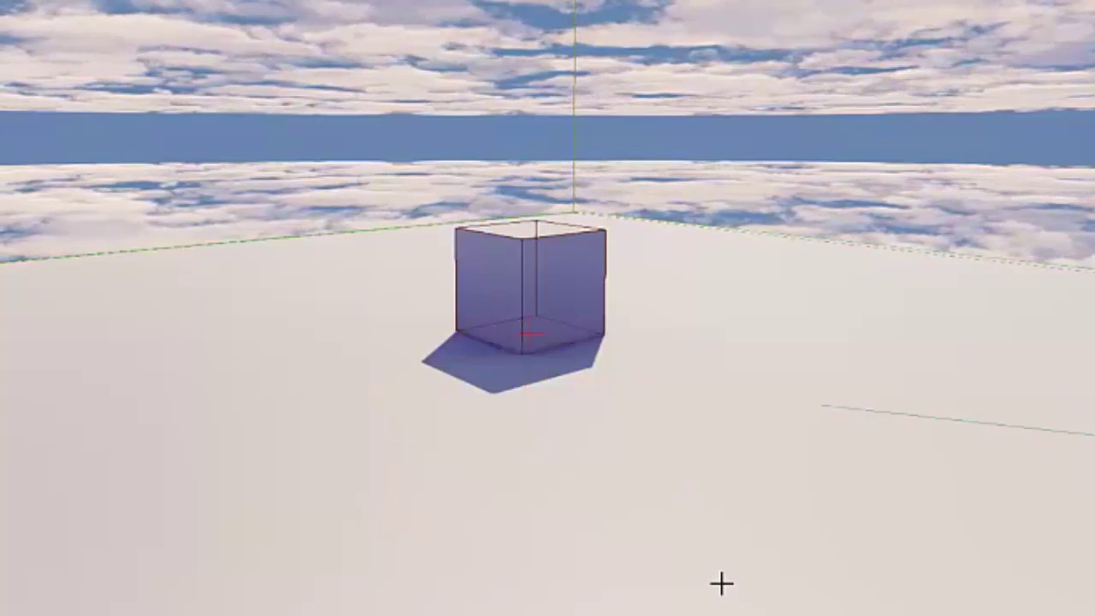
right_drag(721, 582, 721, 556)
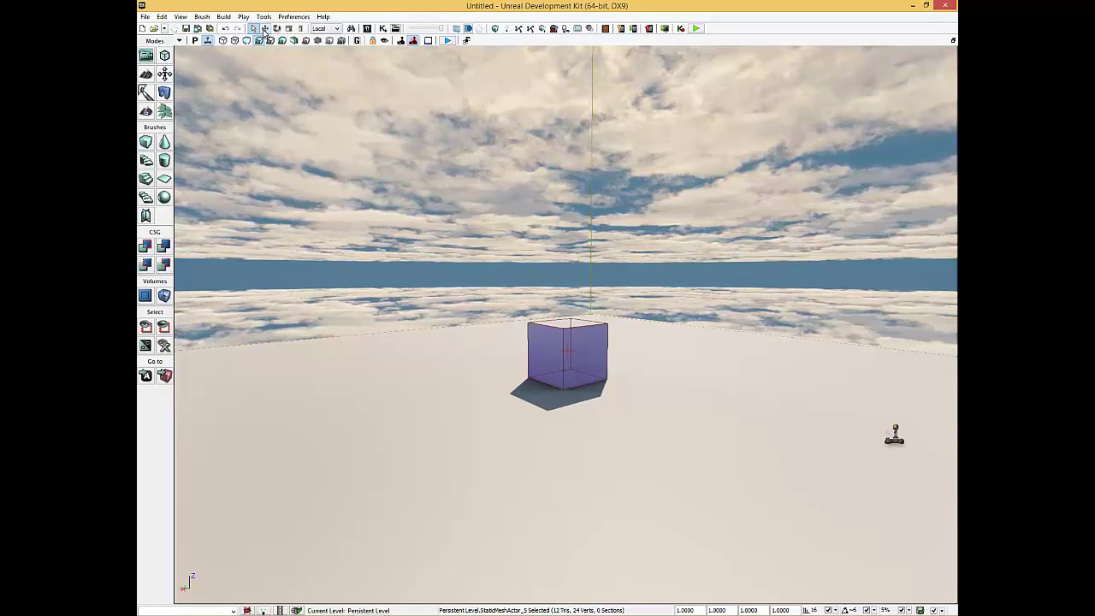
click(265, 29)
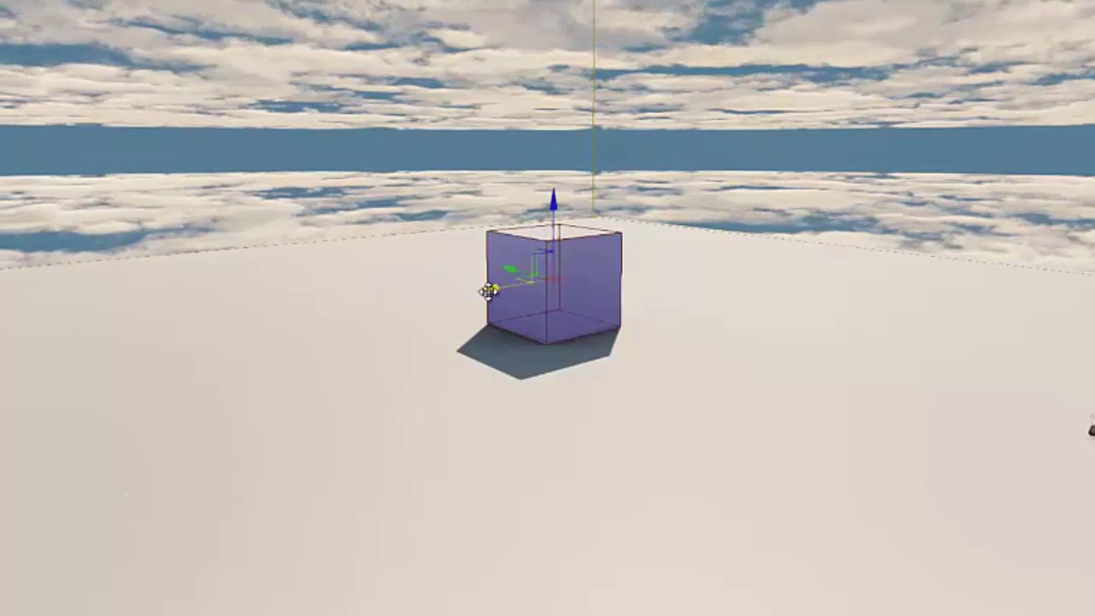
mouse_move(488, 291)
mouse_down()
mouse_move(146, 396)
mouse_move(171, 377)
mouse_move(445, 341)
mouse_up()
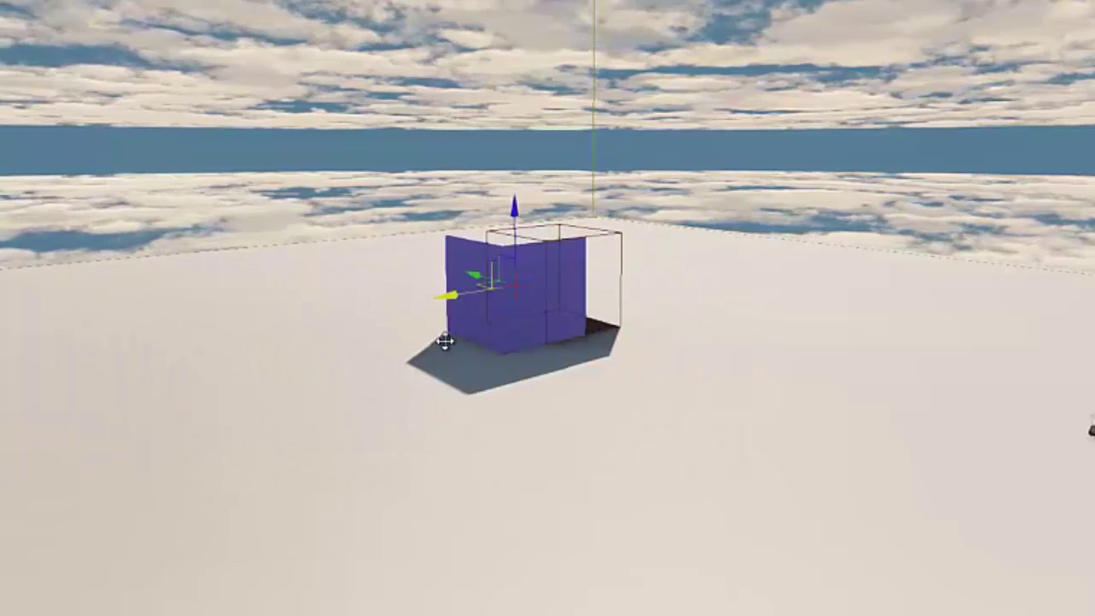
key(ctrl+z)
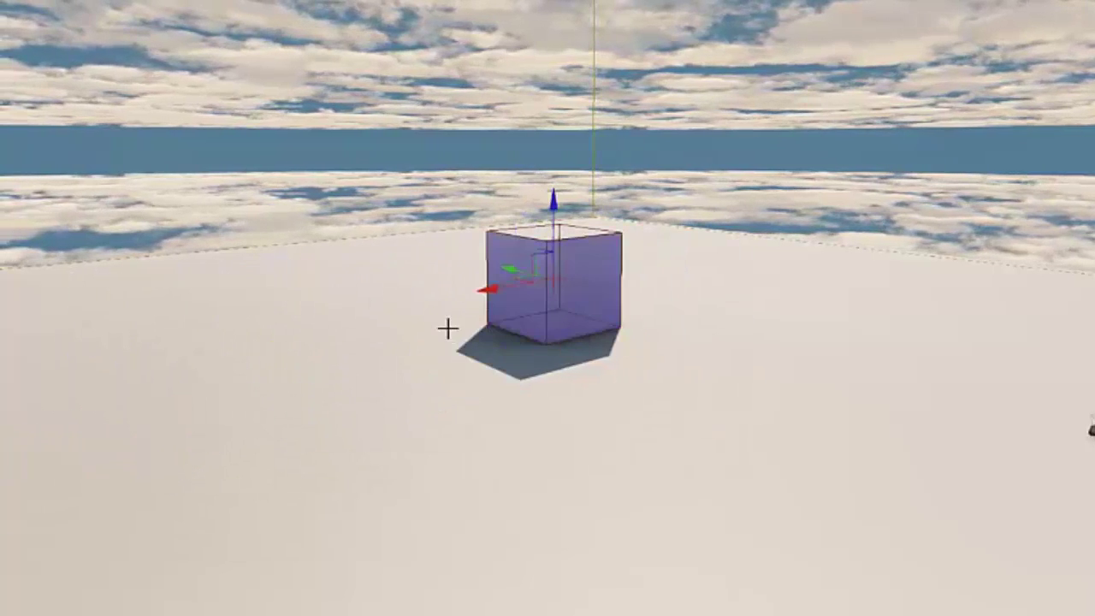
middle_drag(552, 200, 558, 174)
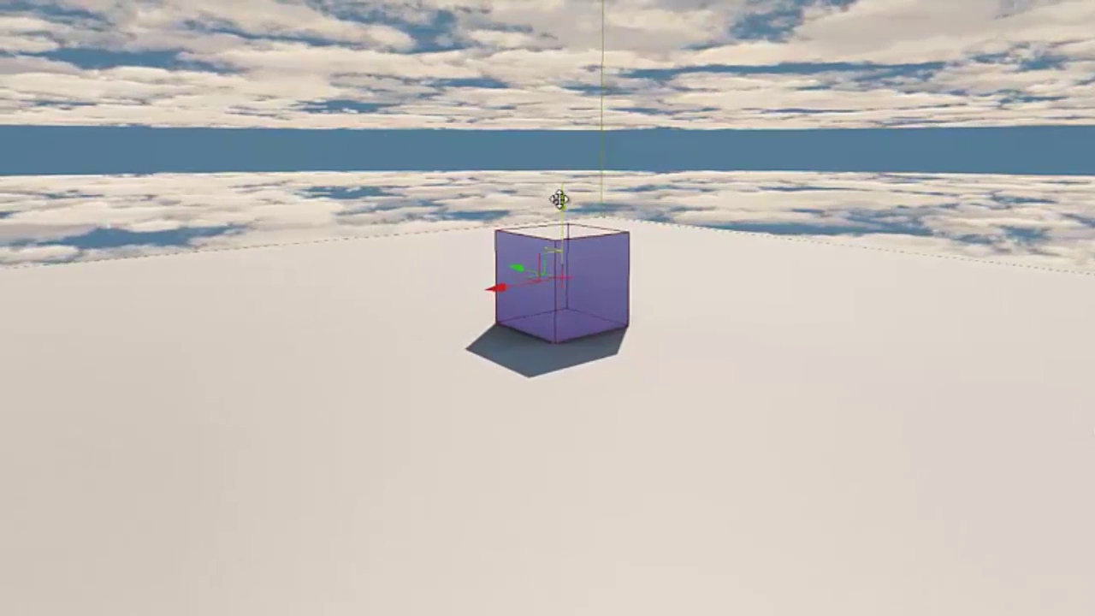
mouse_move(558, 199)
mouse_down()
mouse_move(550, 90)
mouse_move(559, 179)
mouse_up()
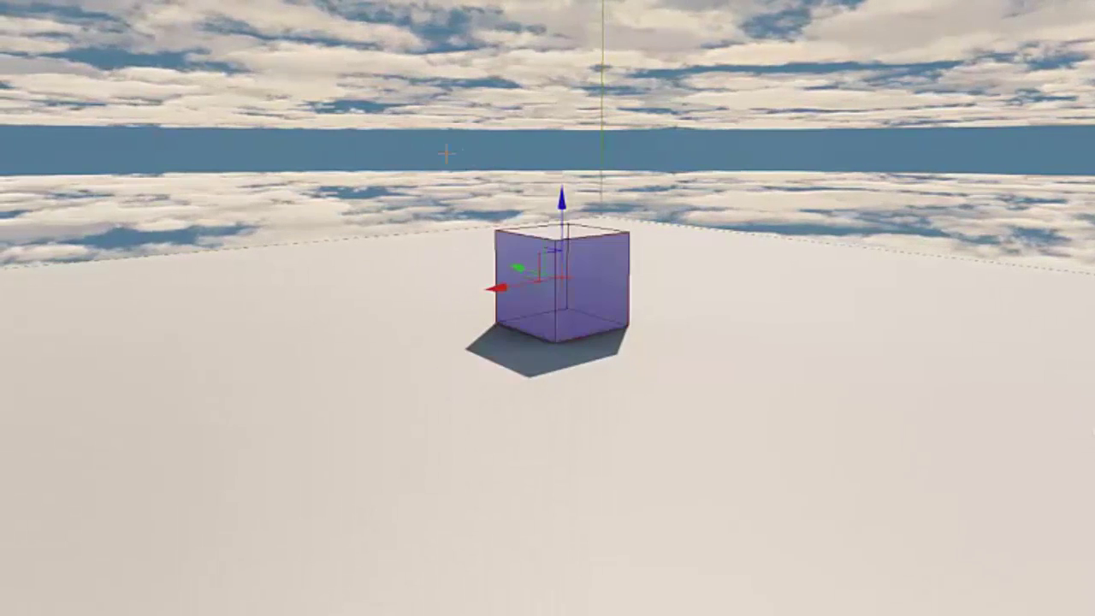
middle_drag(312, 164, 370, 176)
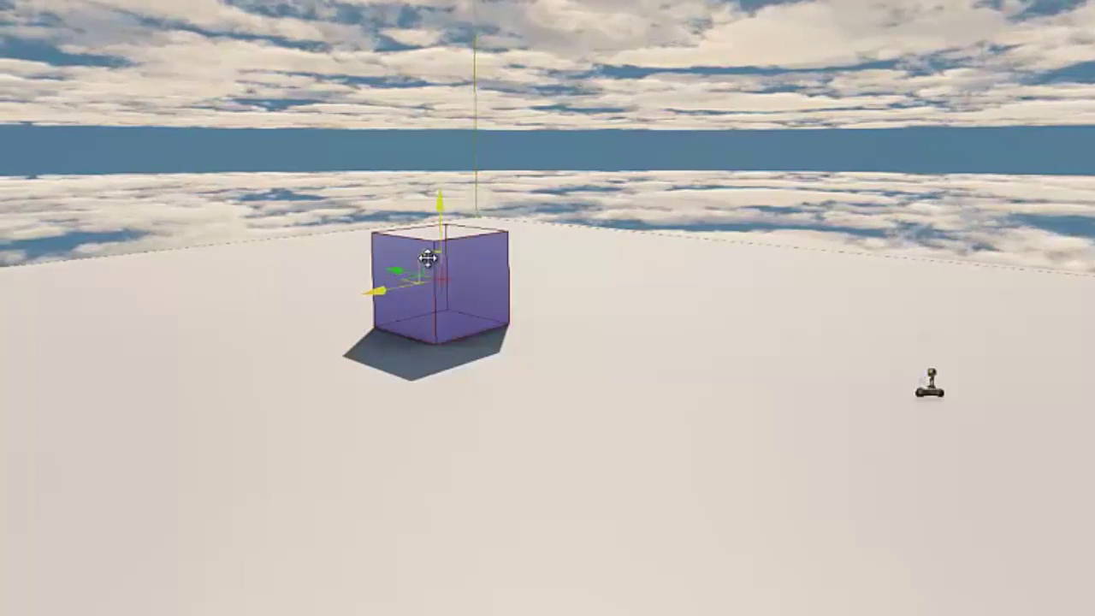
scroll(422, 283, up, 2)
scroll(422, 282, up, 2)
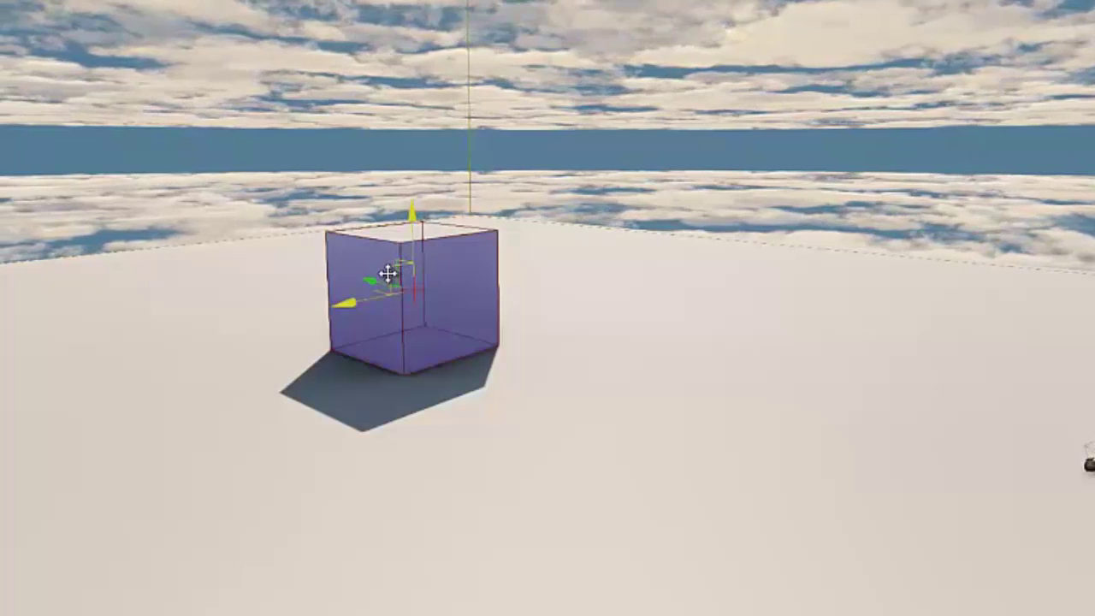
mouse_move(388, 273)
mouse_down()
mouse_move(357, 207)
mouse_move(426, 265)
mouse_up()
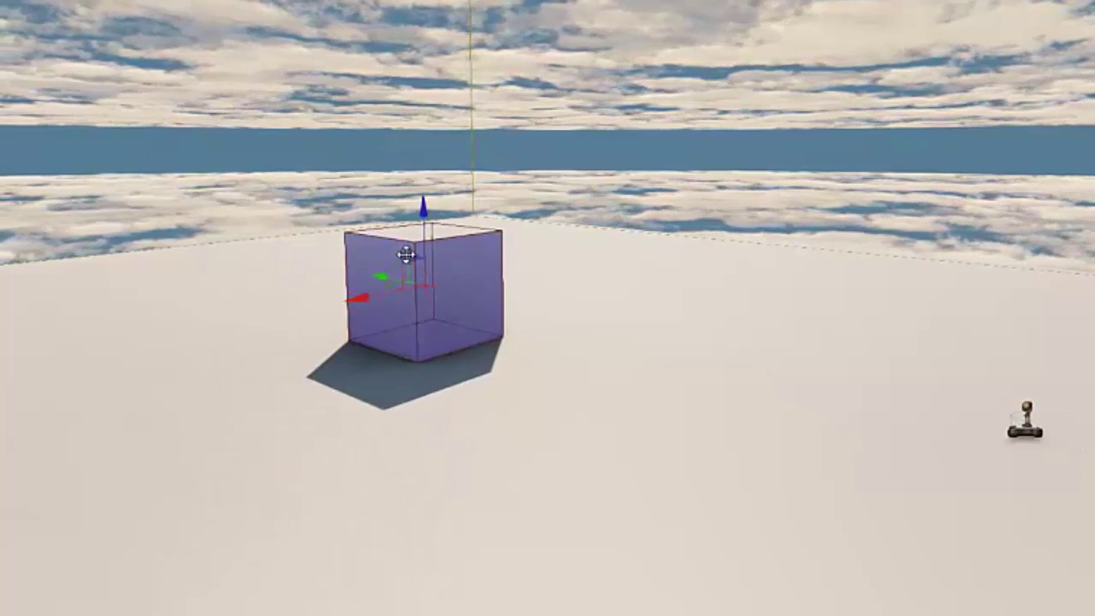
mouse_move(406, 254)
mouse_down()
mouse_move(280, 95)
mouse_move(385, 162)
mouse_up()
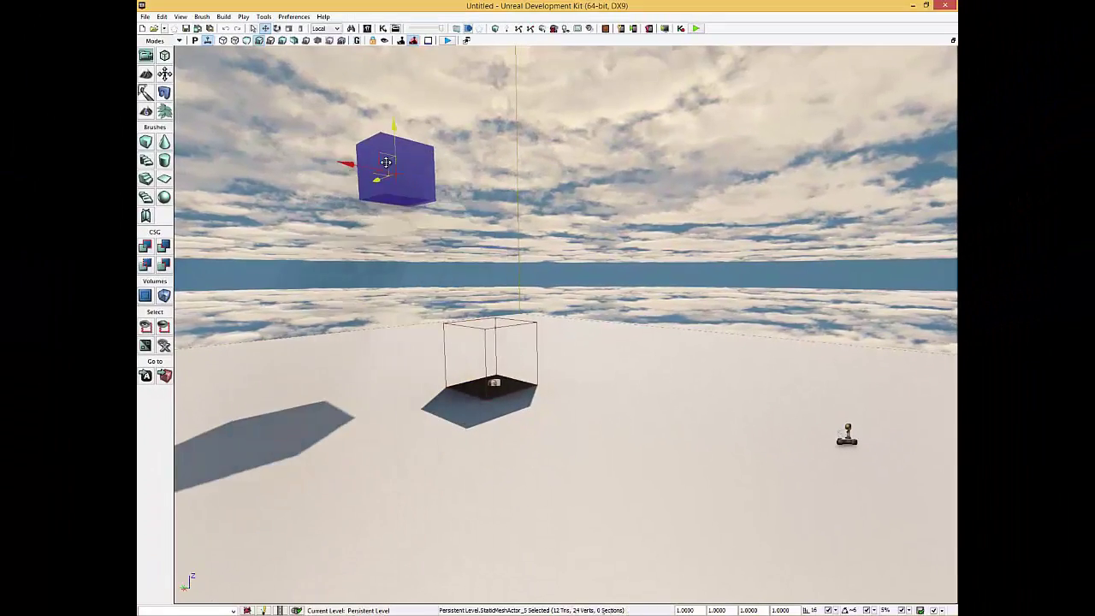
key(ctrl+z)
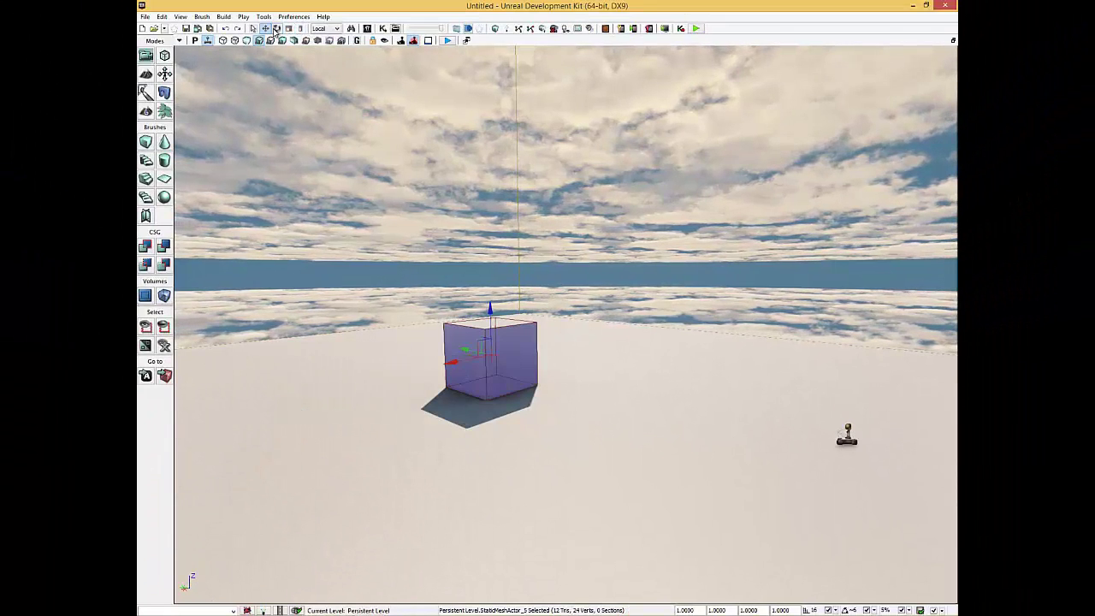
Switch to Rotation mode, trial-rotate the cube about 56 degrees, then undo it back upright
click(277, 28)
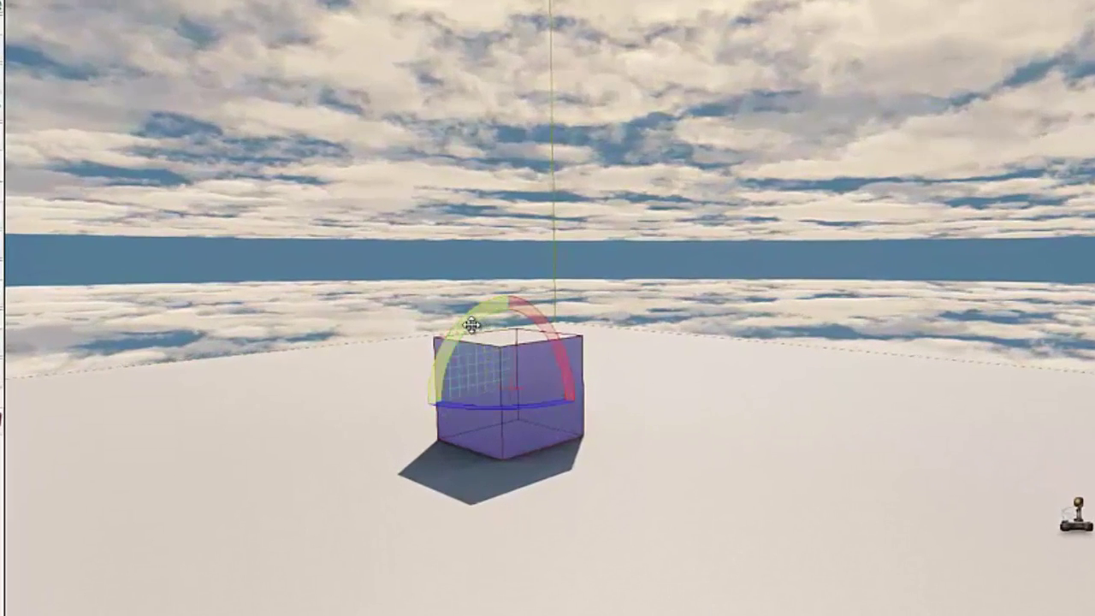
drag(470, 322, 325, 452)
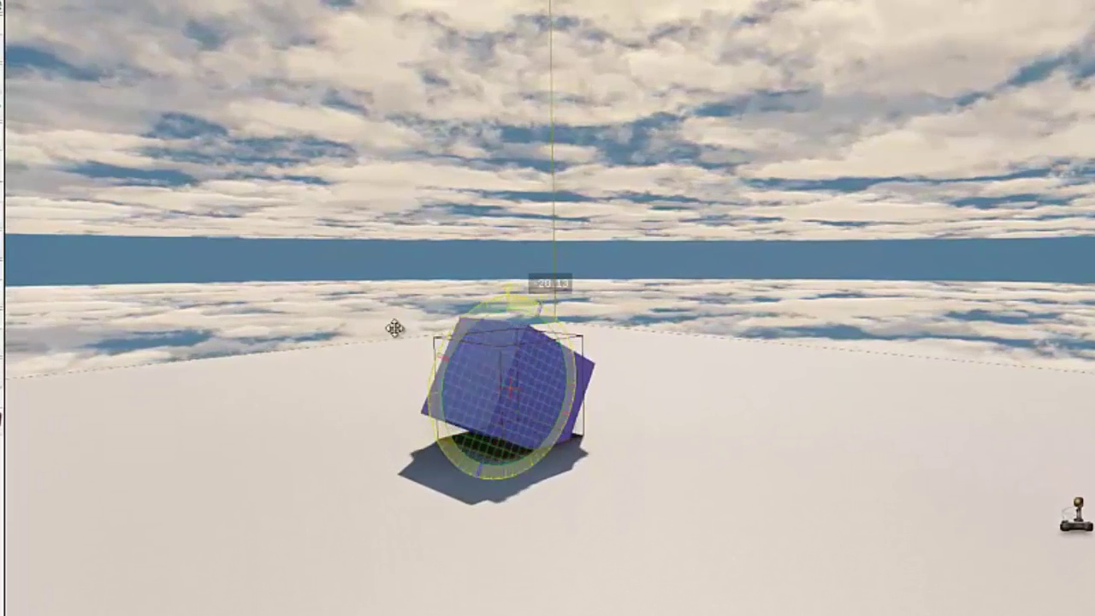
key(ctrl+z)
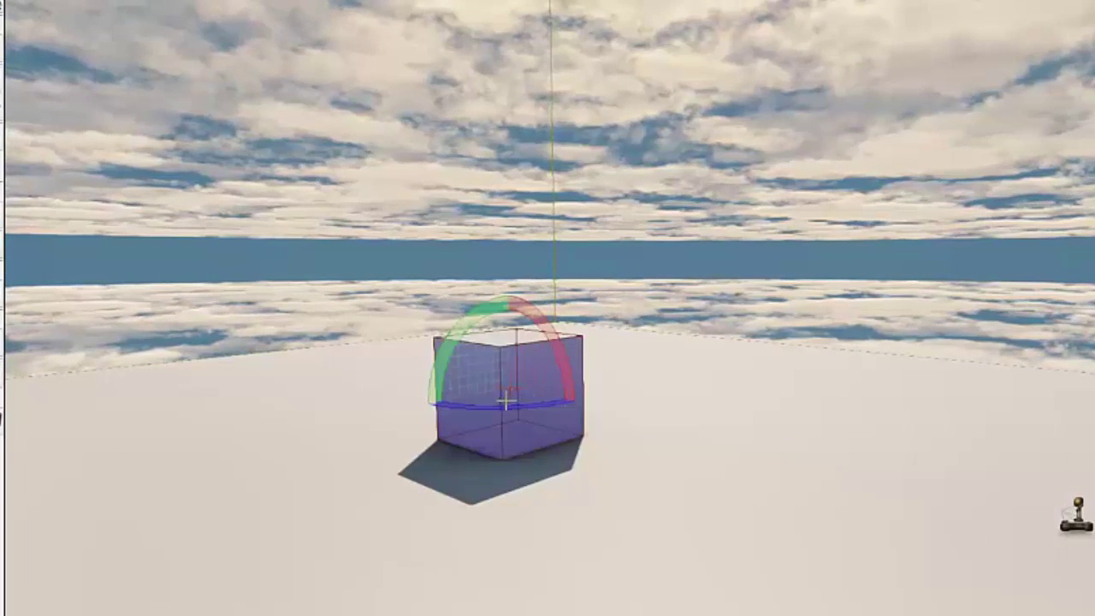
drag(518, 410, 510, 418)
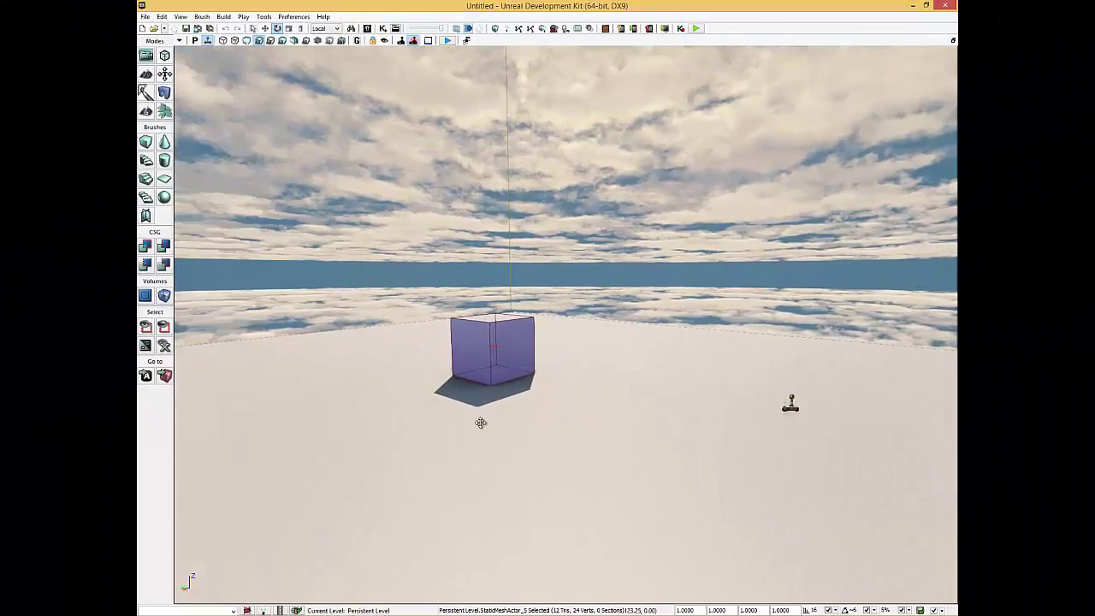
drag(550, 447, 496, 420)
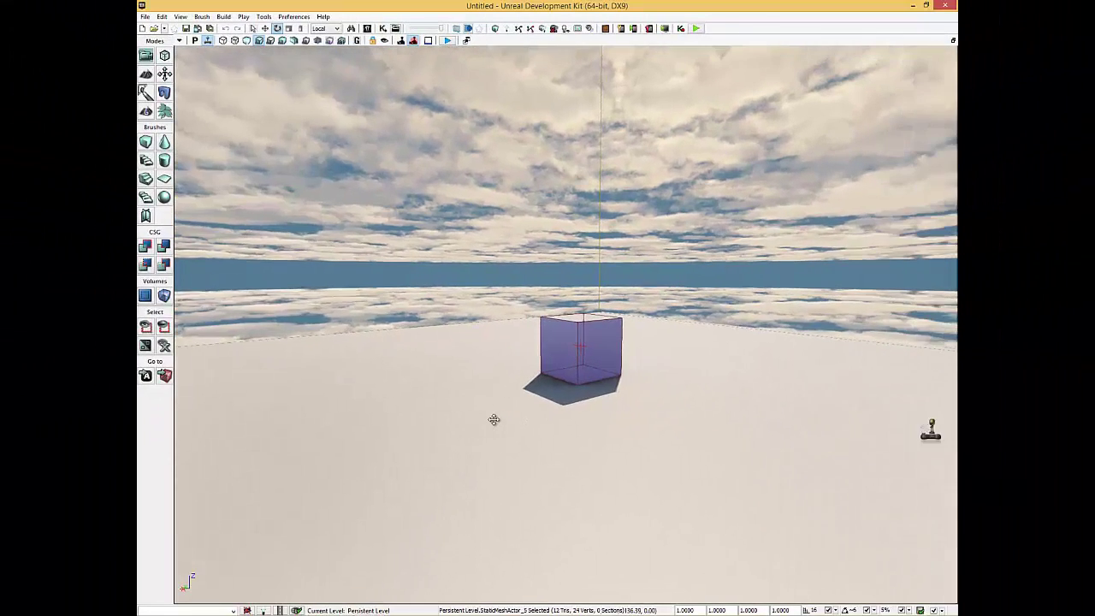
Switch to Scaling mode, enlarge the cube as a test, then undo it
click(289, 28)
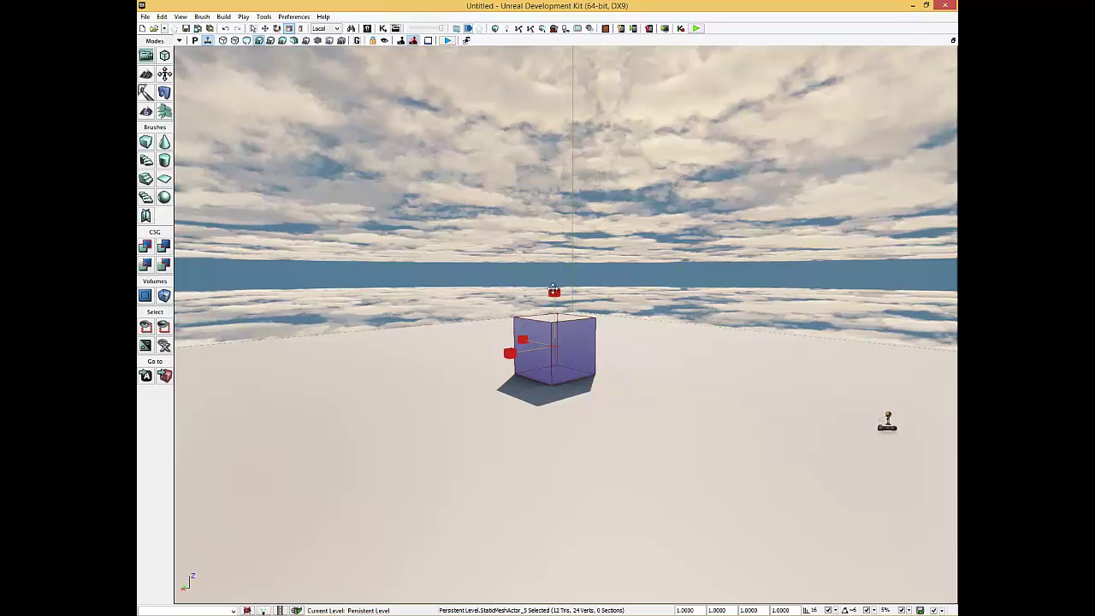
drag(548, 269, 525, 103)
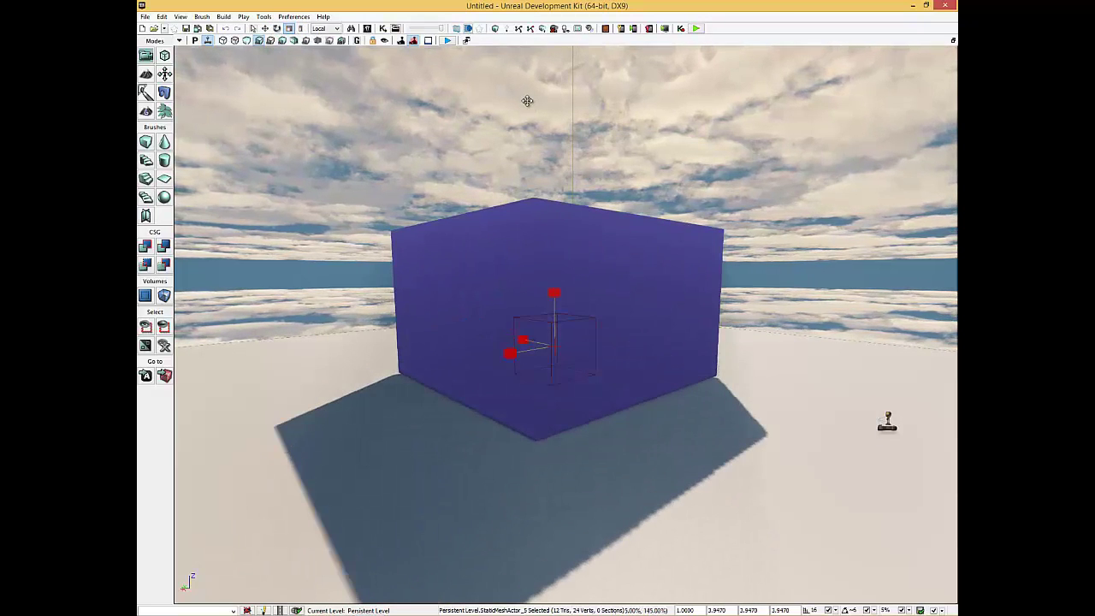
key(ctrl+z)
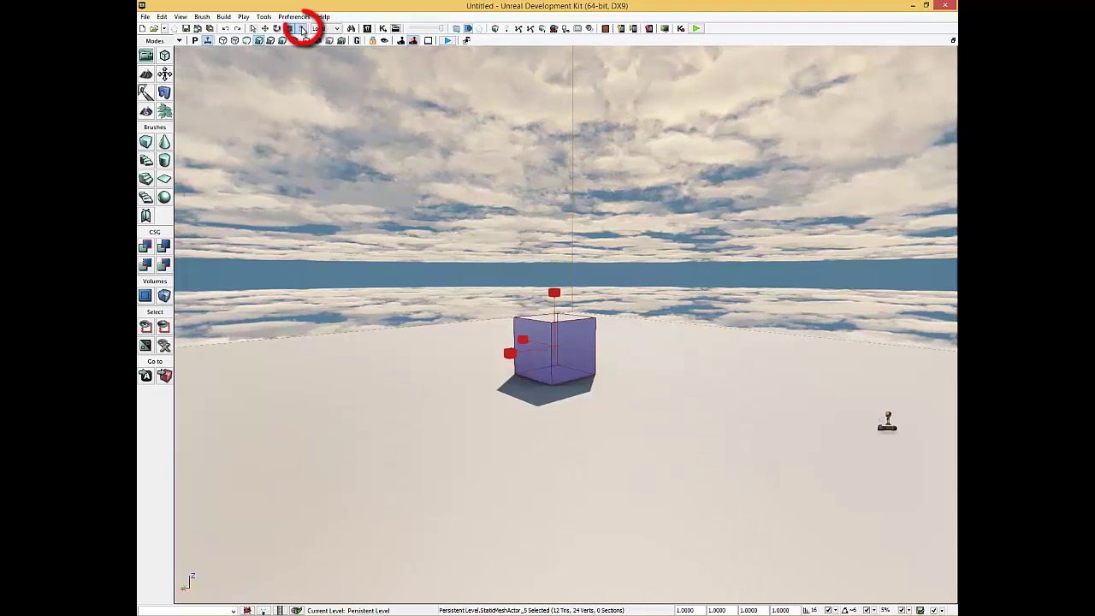
Use Non-uniform Scaling to stretch the cube along single axes, then restore its cube shape
click(302, 29)
mouse_move(545, 128)
mouse_down()
mouse_move(531, 111)
mouse_move(548, 134)
mouse_up()
drag(580, 309, 580, 311)
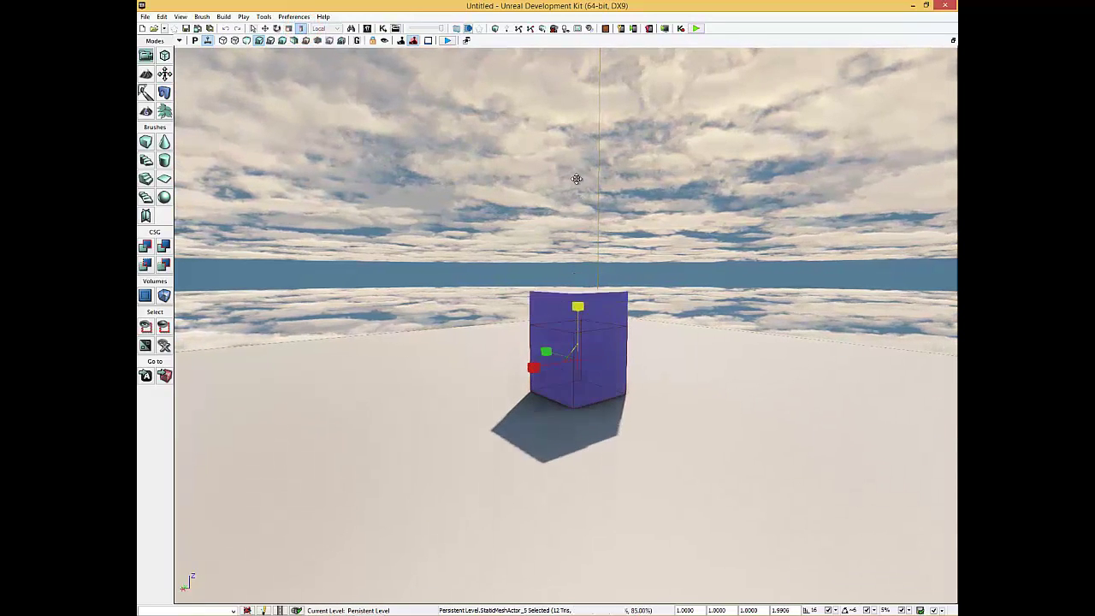
drag(543, 366, 416, 413)
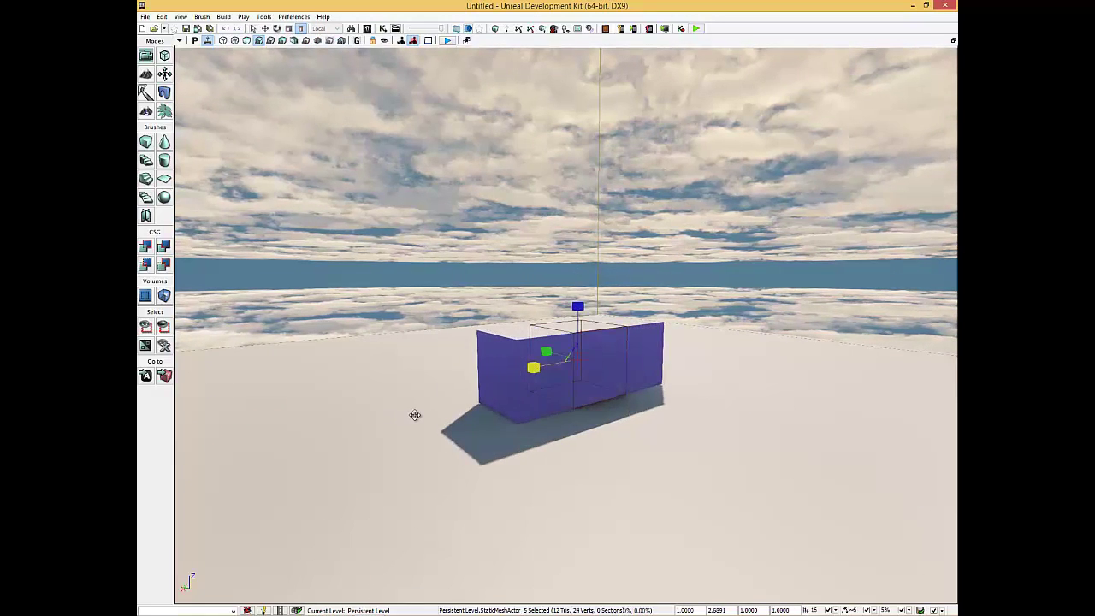
drag(543, 376, 364, 528)
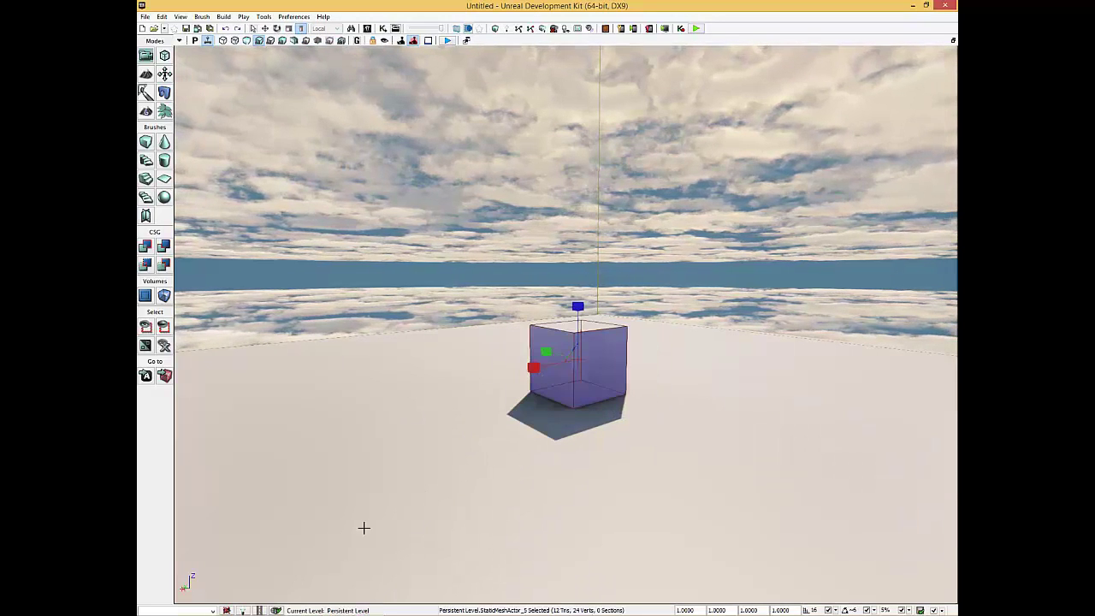
drag(554, 359, 495, 364)
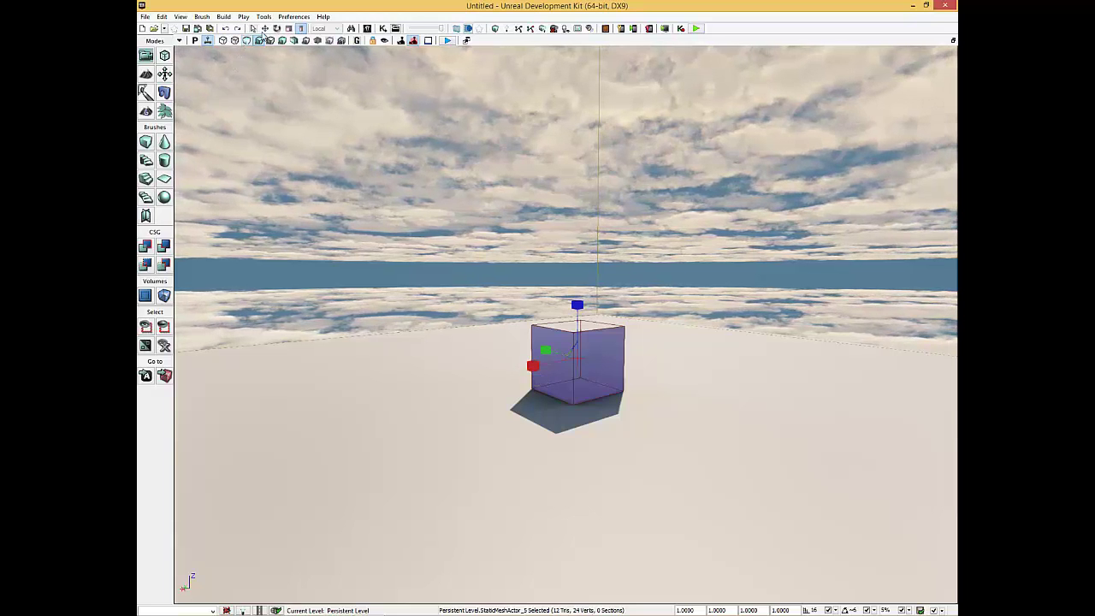
Press W to return the widget to Translate mode
key(w)
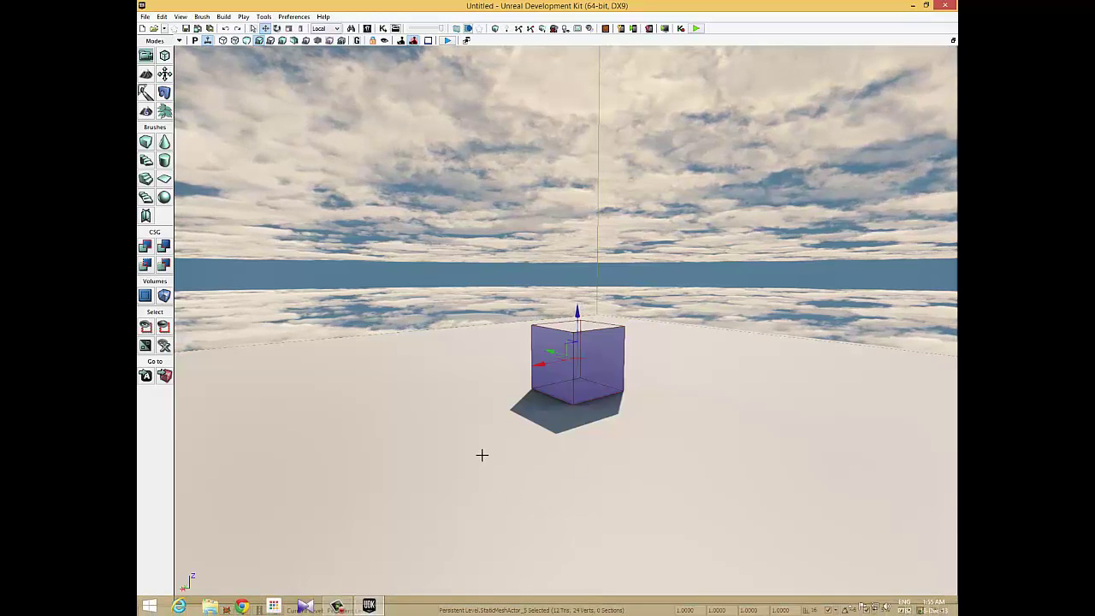
Rotate the cube -11.25° about its vertical axis and tilt it -33.75°, ending in Translate mode
click(278, 29)
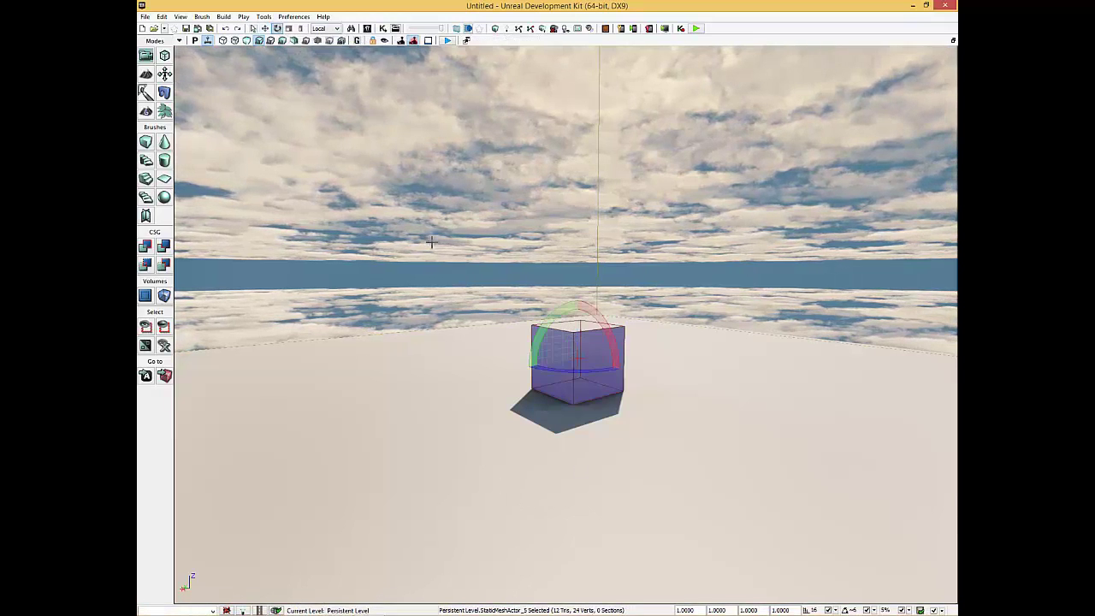
drag(560, 375, 376, 371)
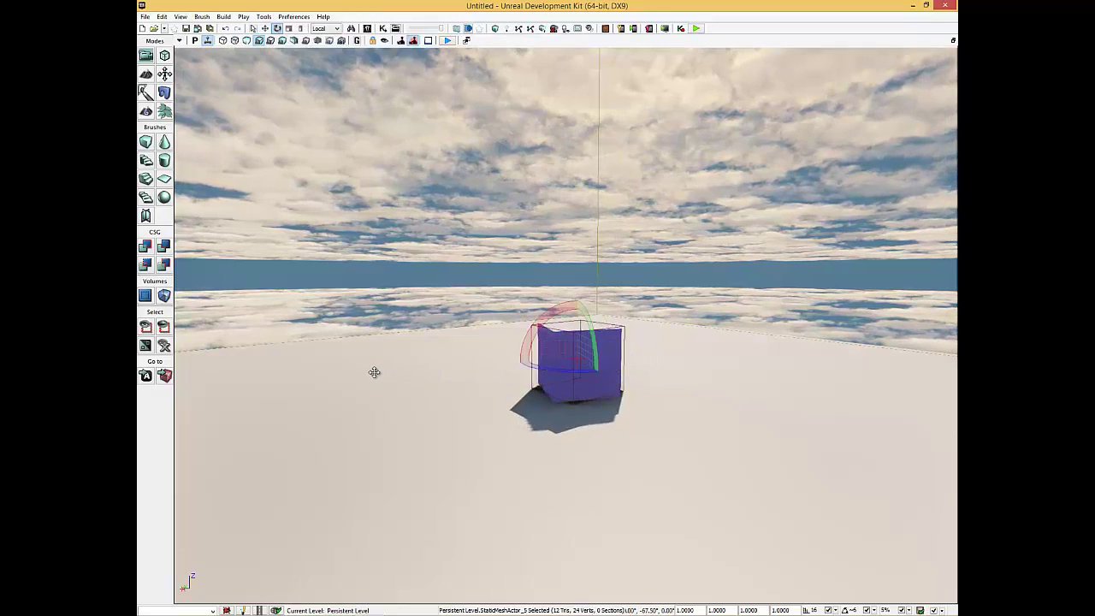
click(266, 26)
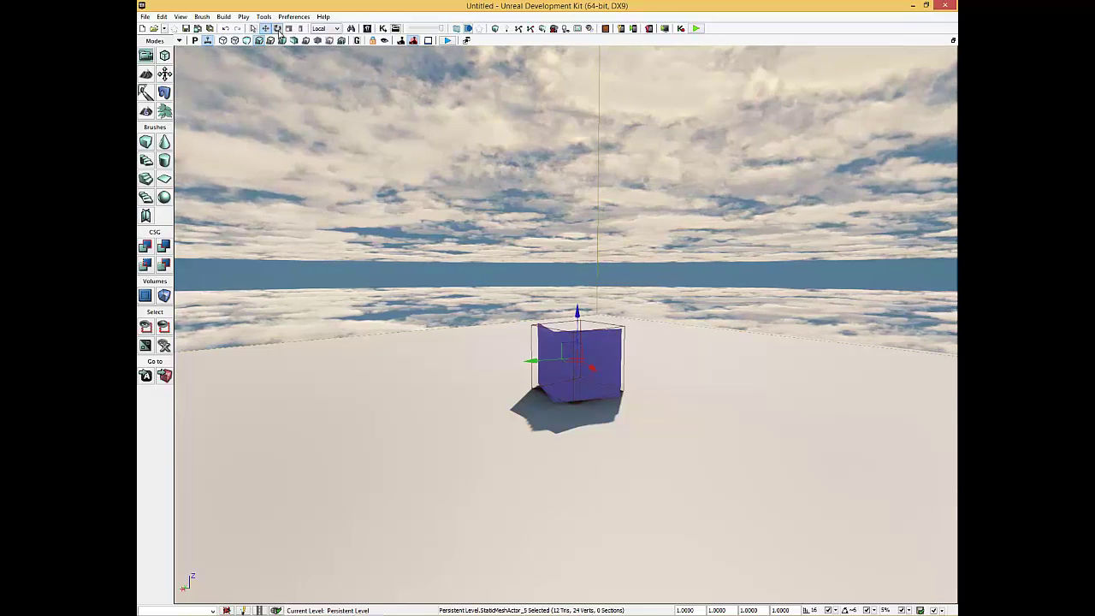
click(276, 28)
drag(551, 352, 373, 408)
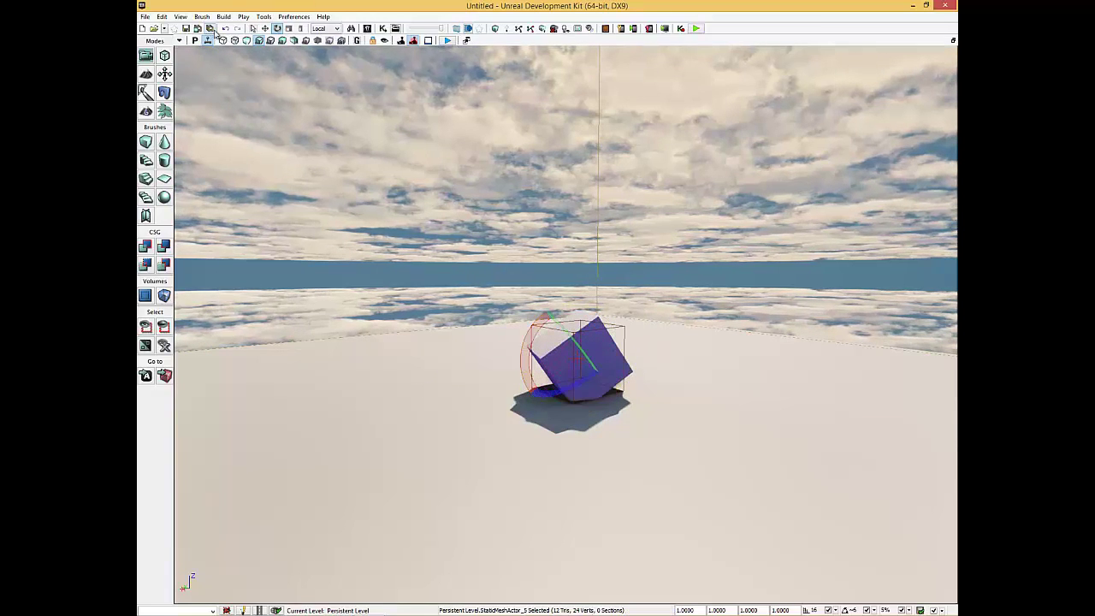
click(265, 28)
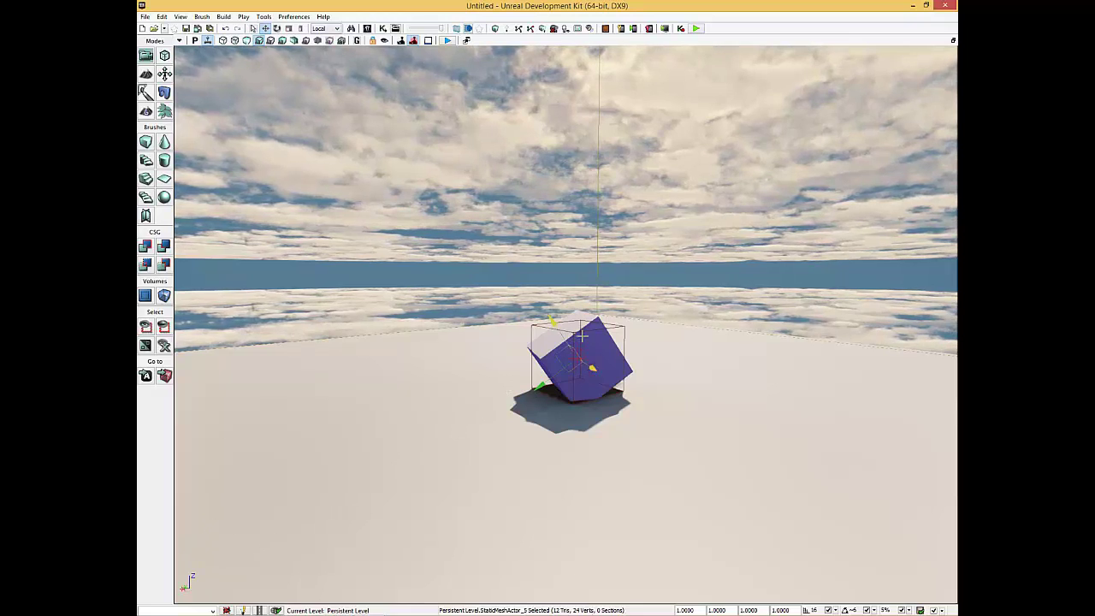
click(325, 29)
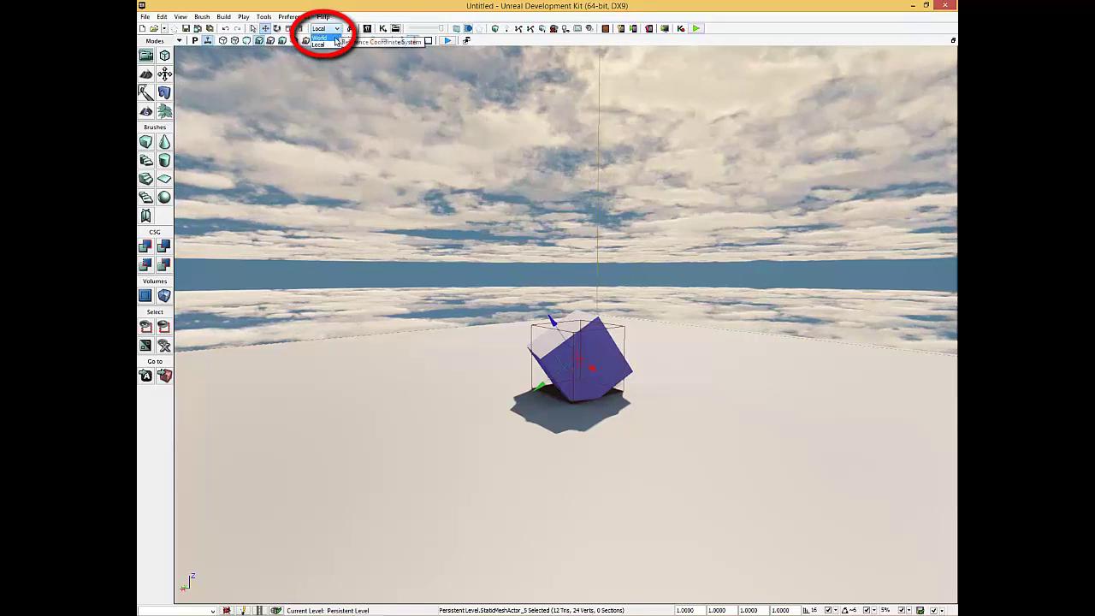
click(333, 40)
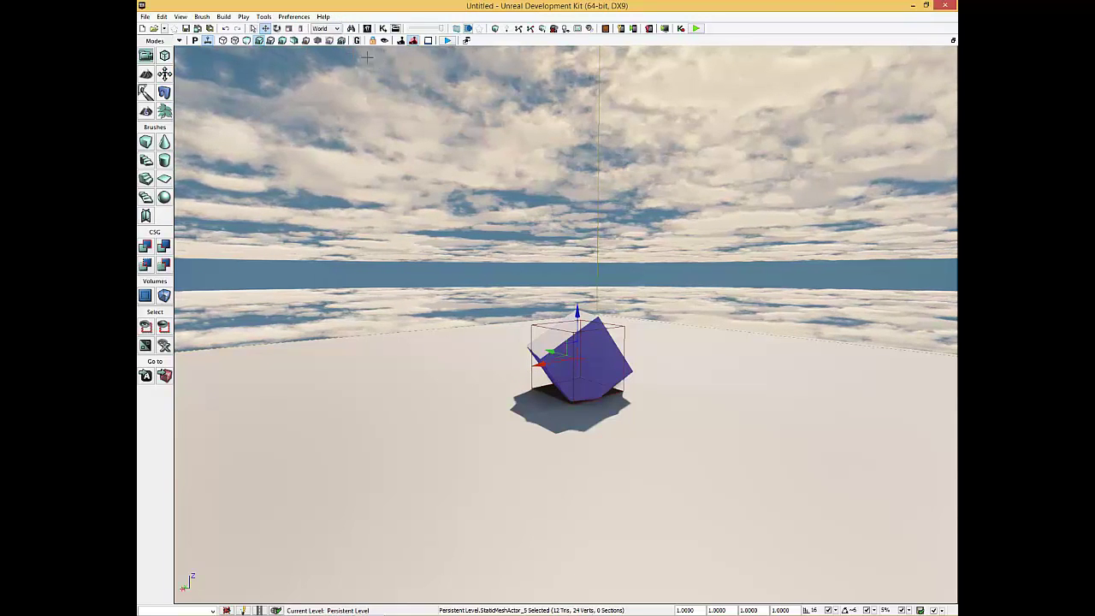
click(325, 28)
click(323, 46)
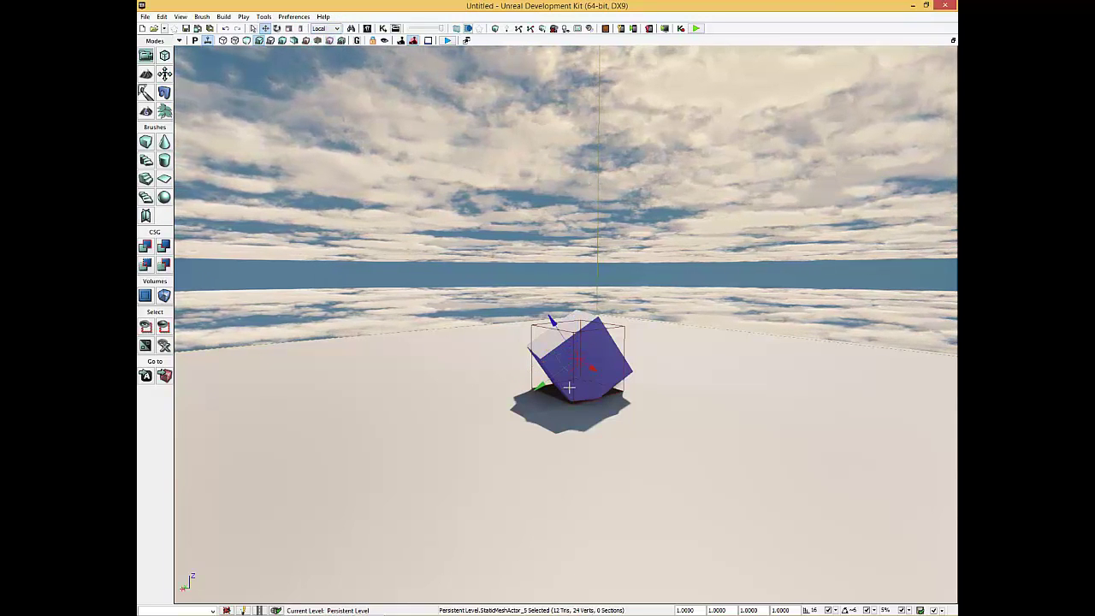